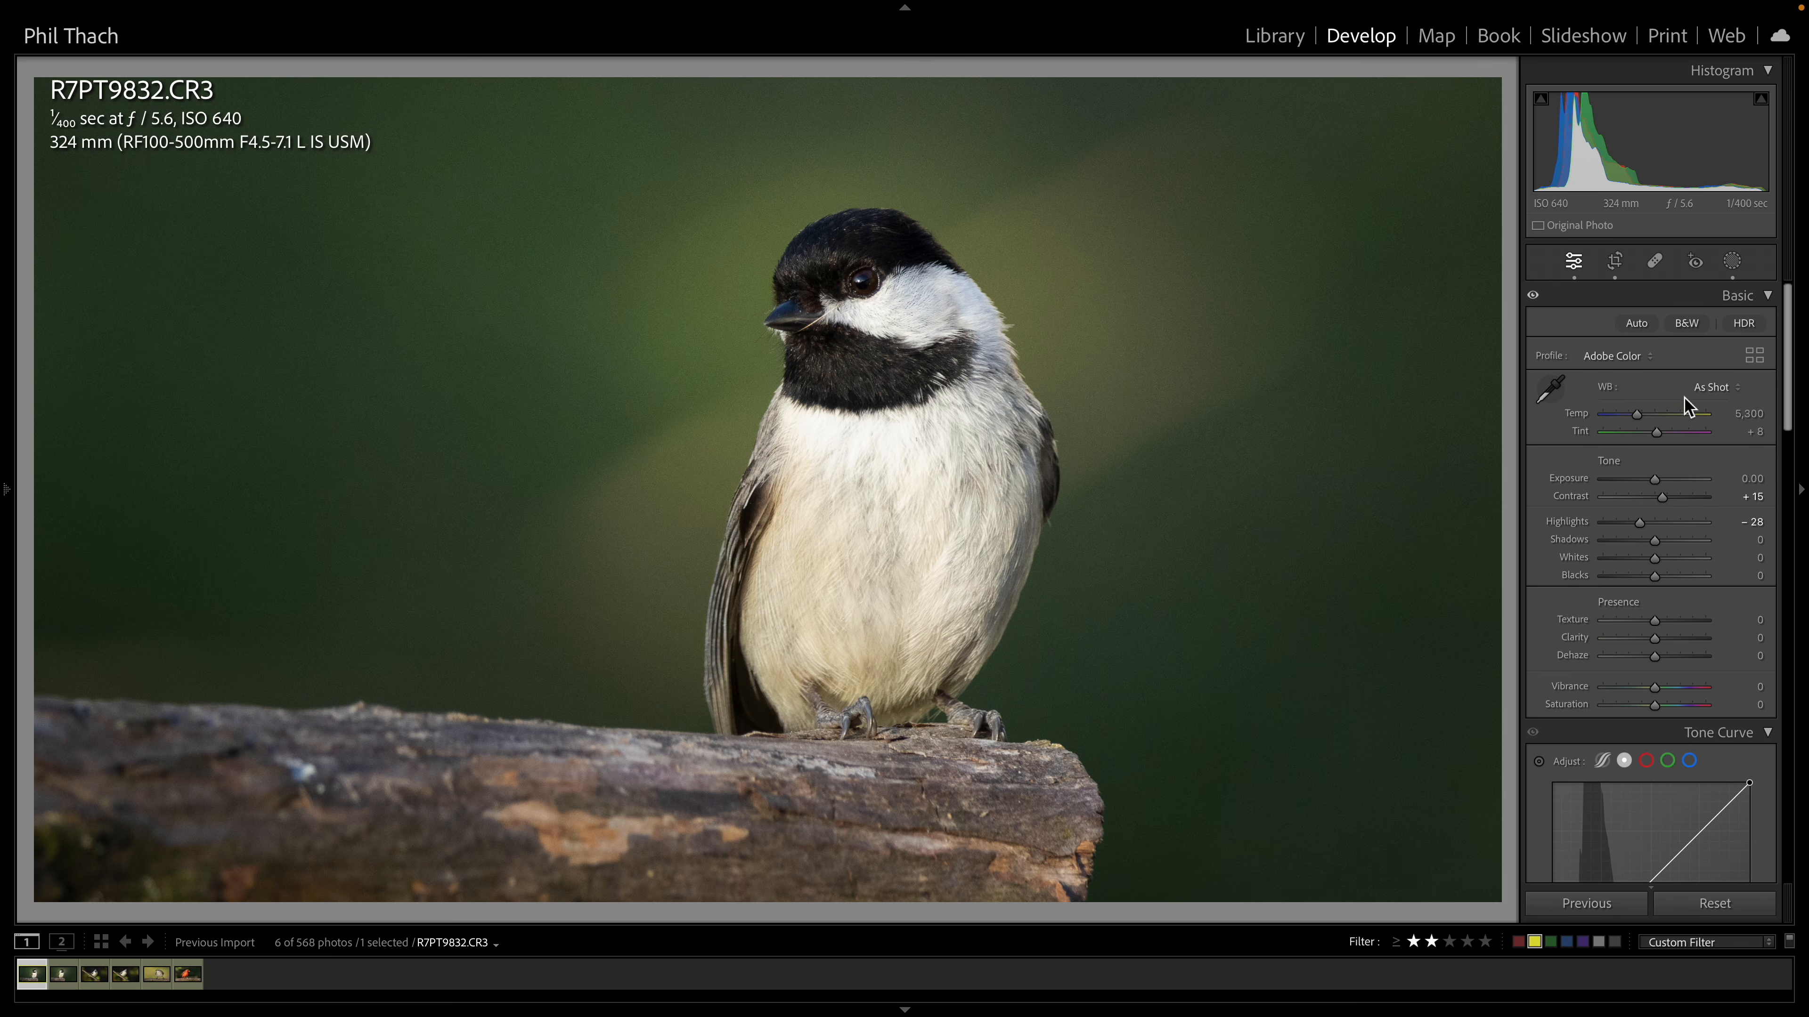
Open the masking panel and inspect the brush mask and the radial gradient mask on the chickadee photo
click(1732, 261)
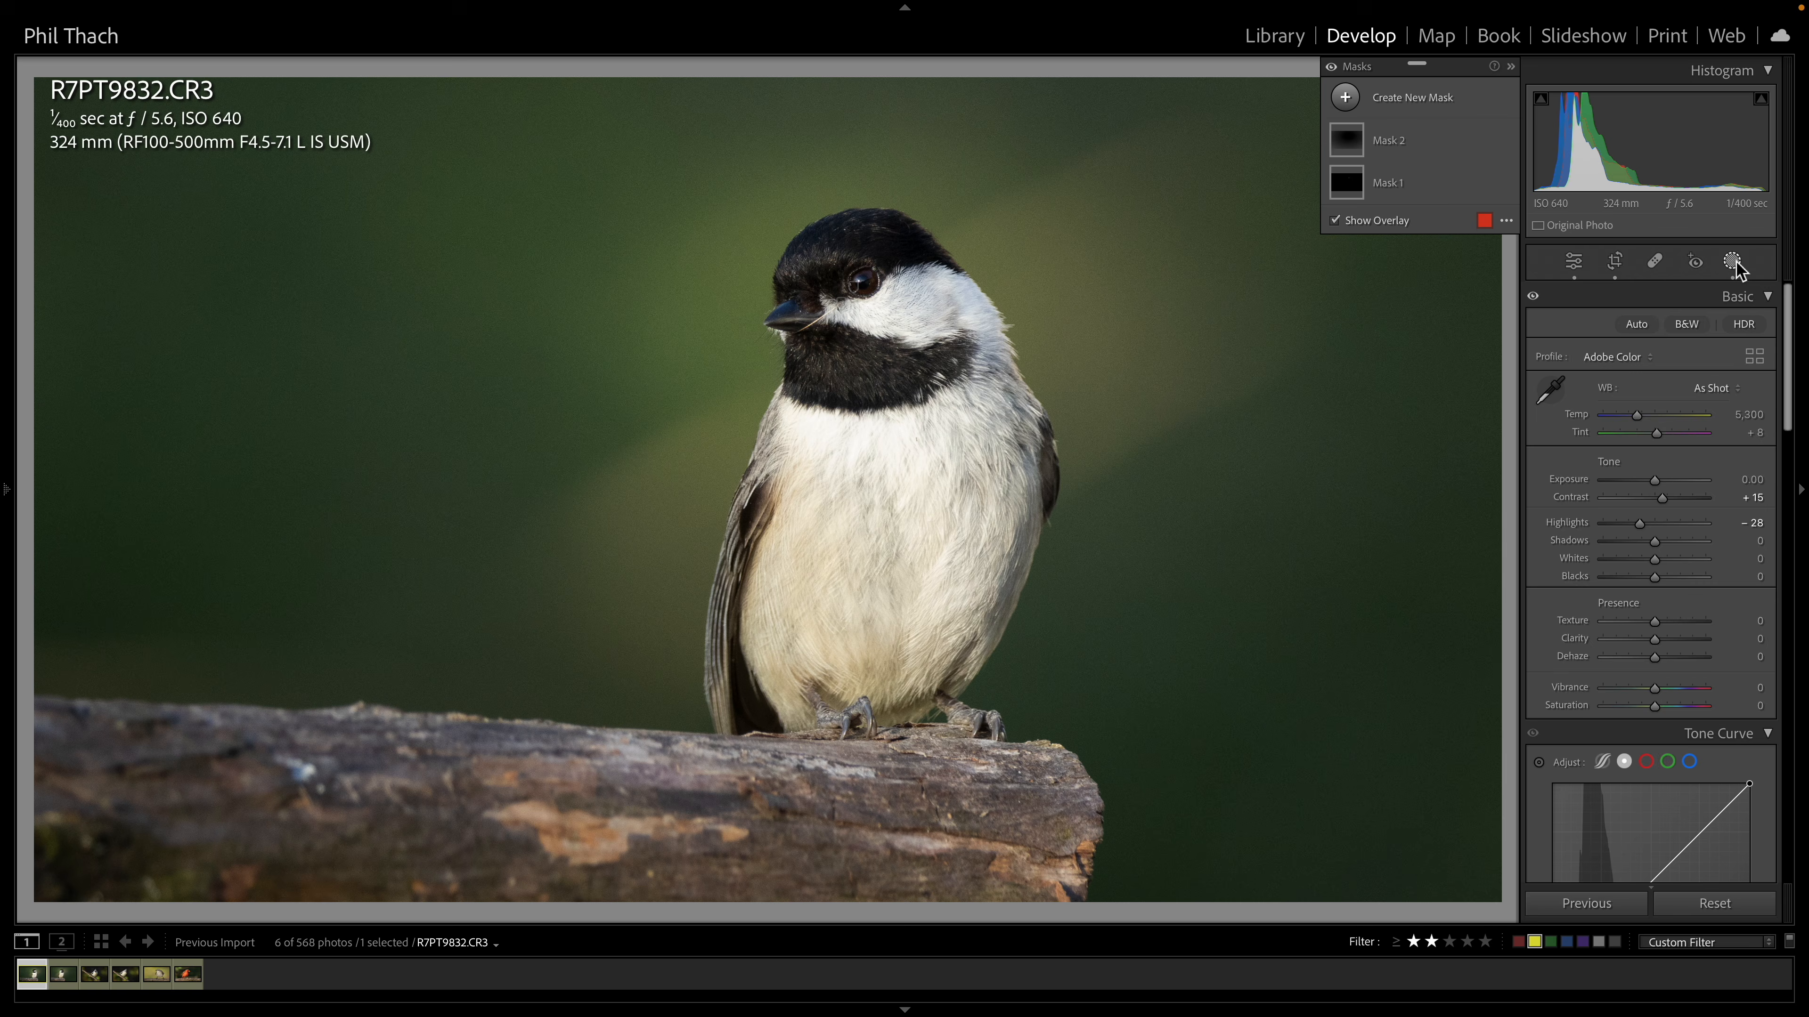
click(1351, 191)
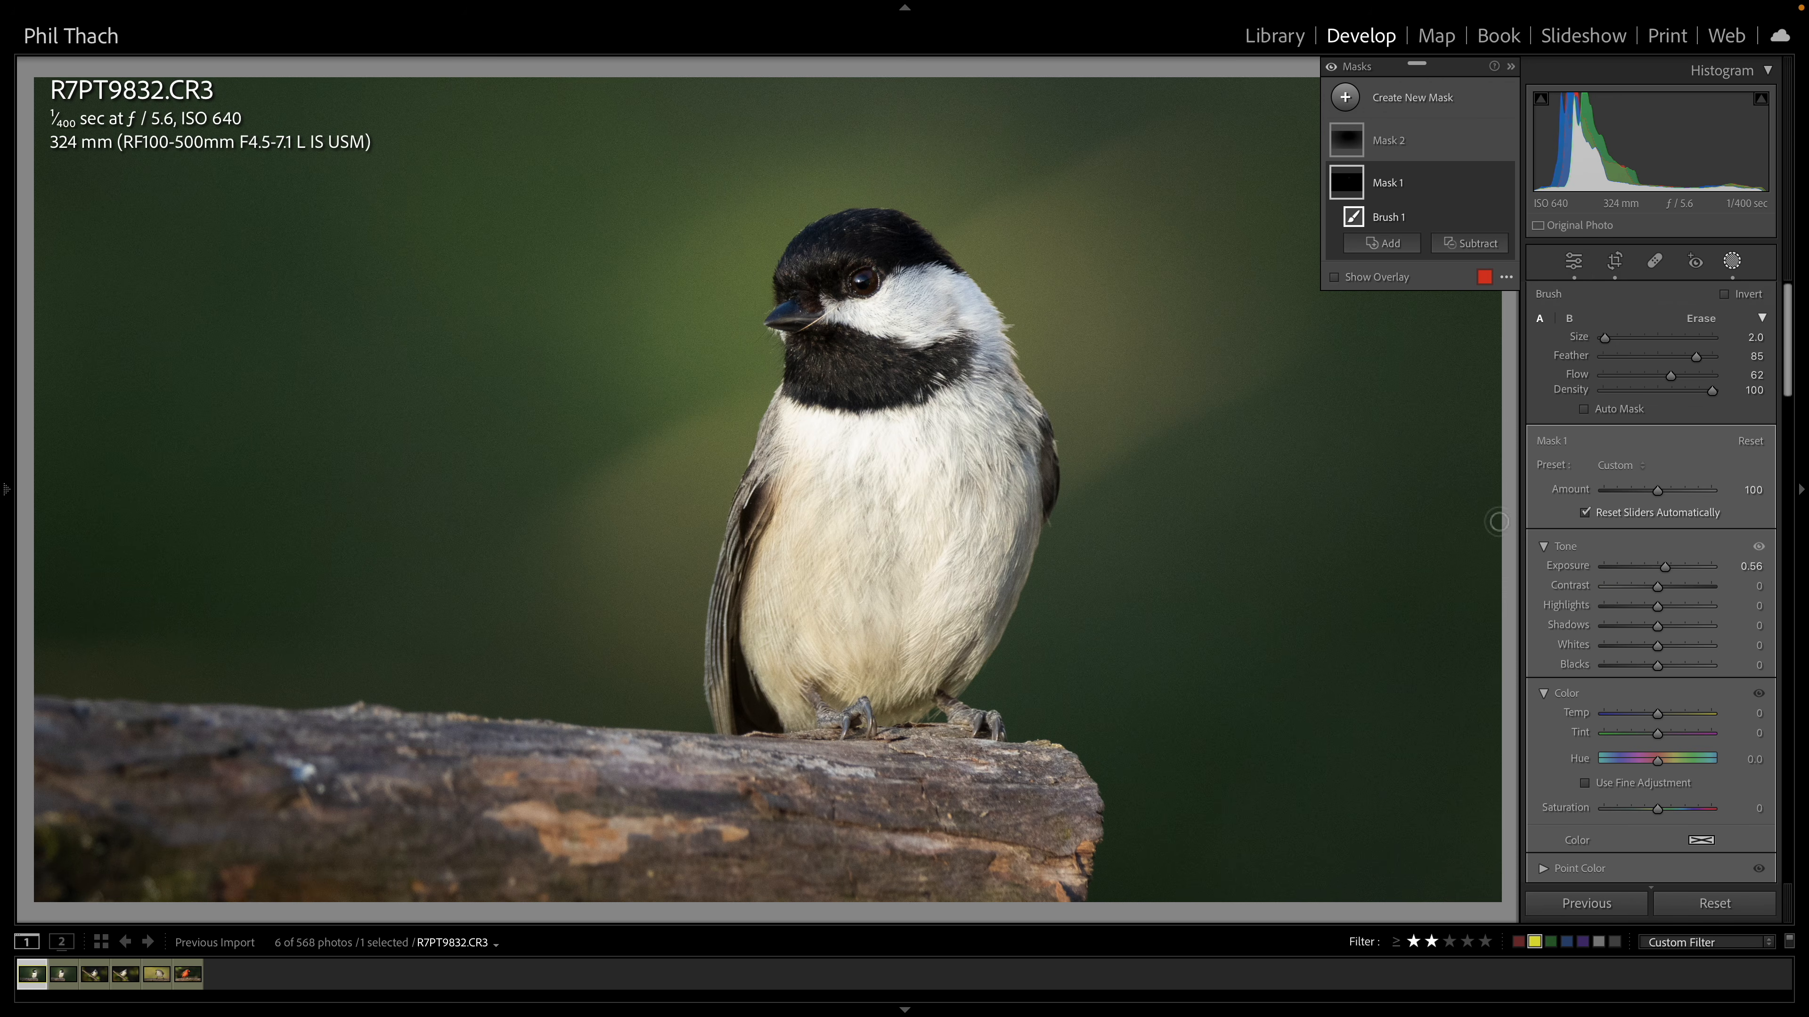
click(1346, 146)
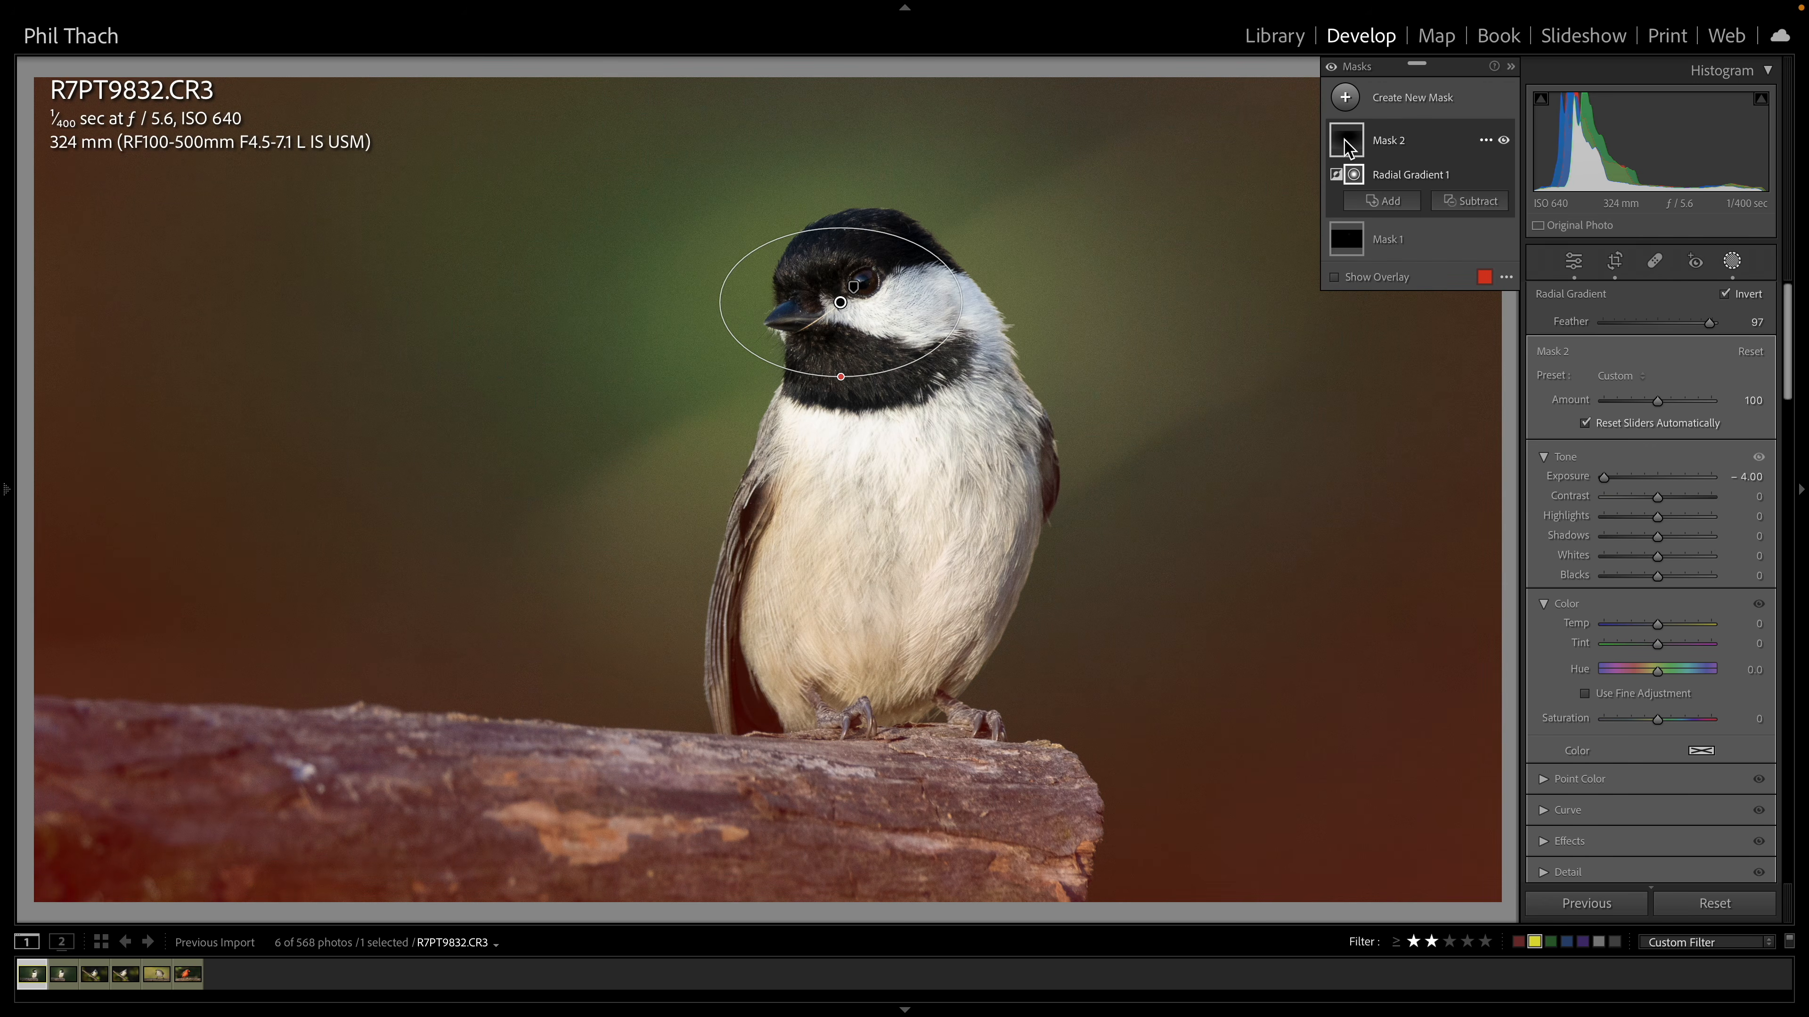
Open the left panel to review the edit history and try the navigator zoom levels, then hide the panel
mouse_move(18, 521)
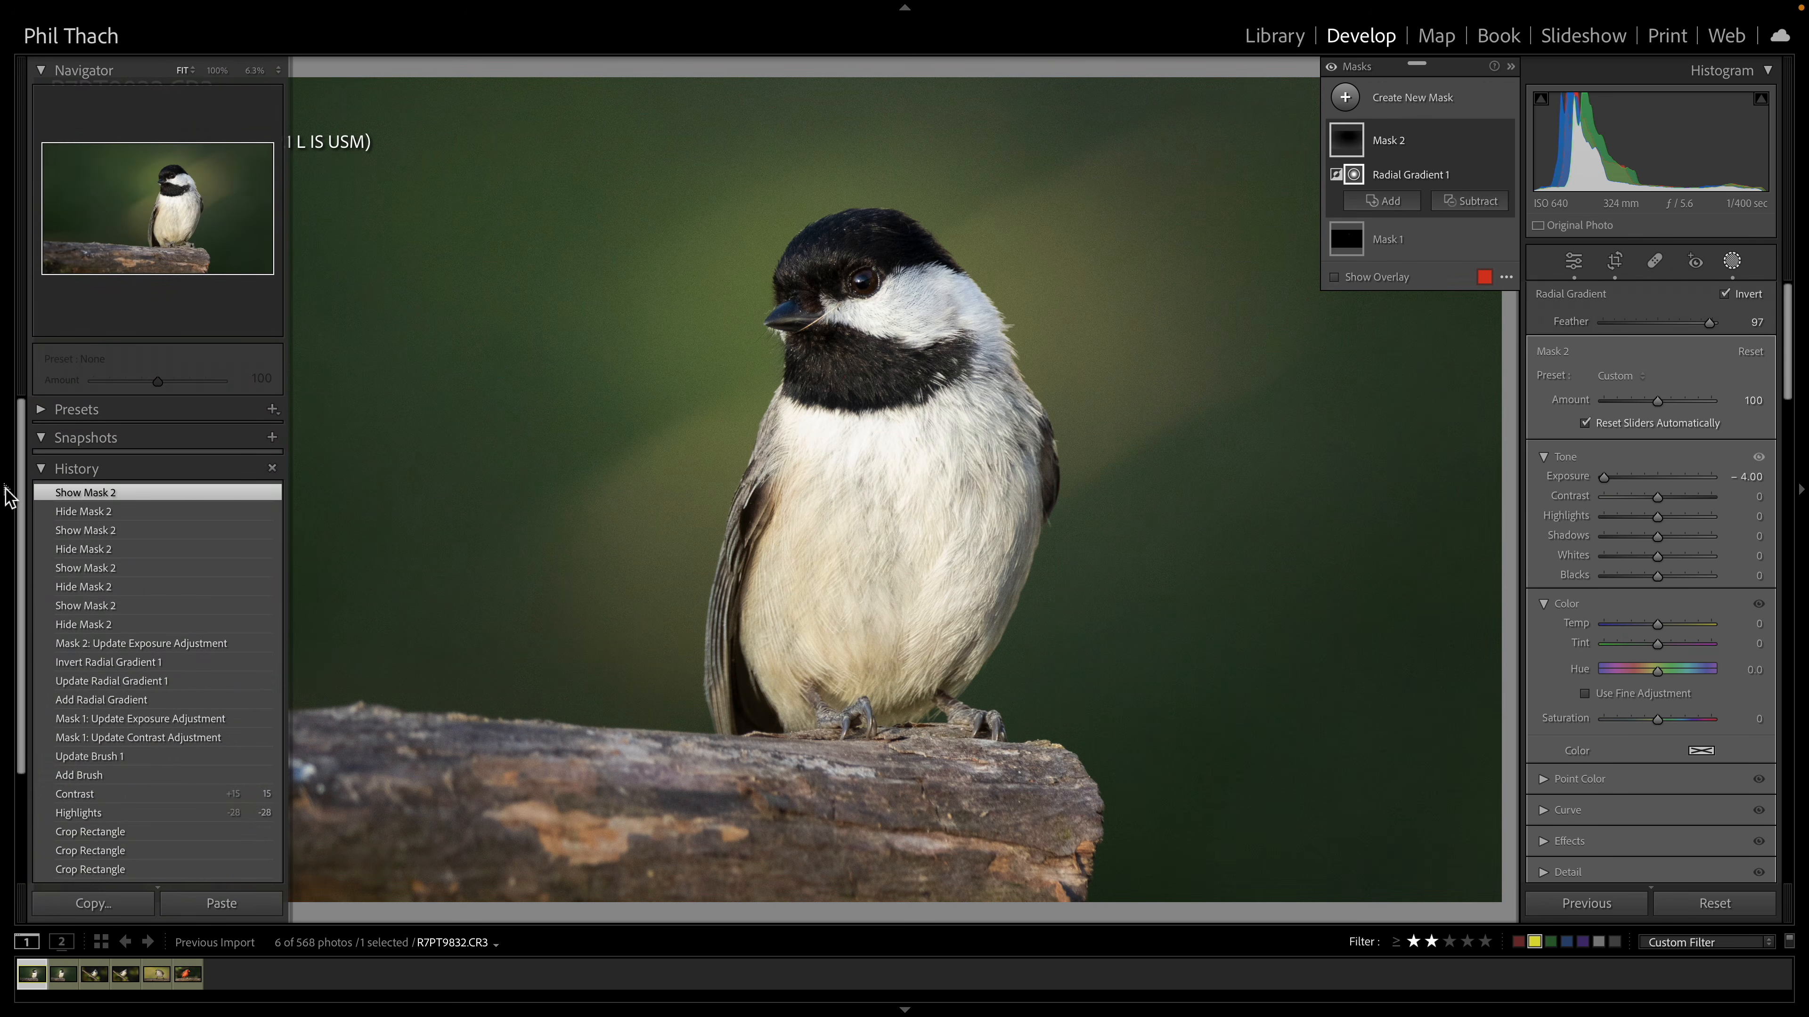
click(8, 496)
click(254, 70)
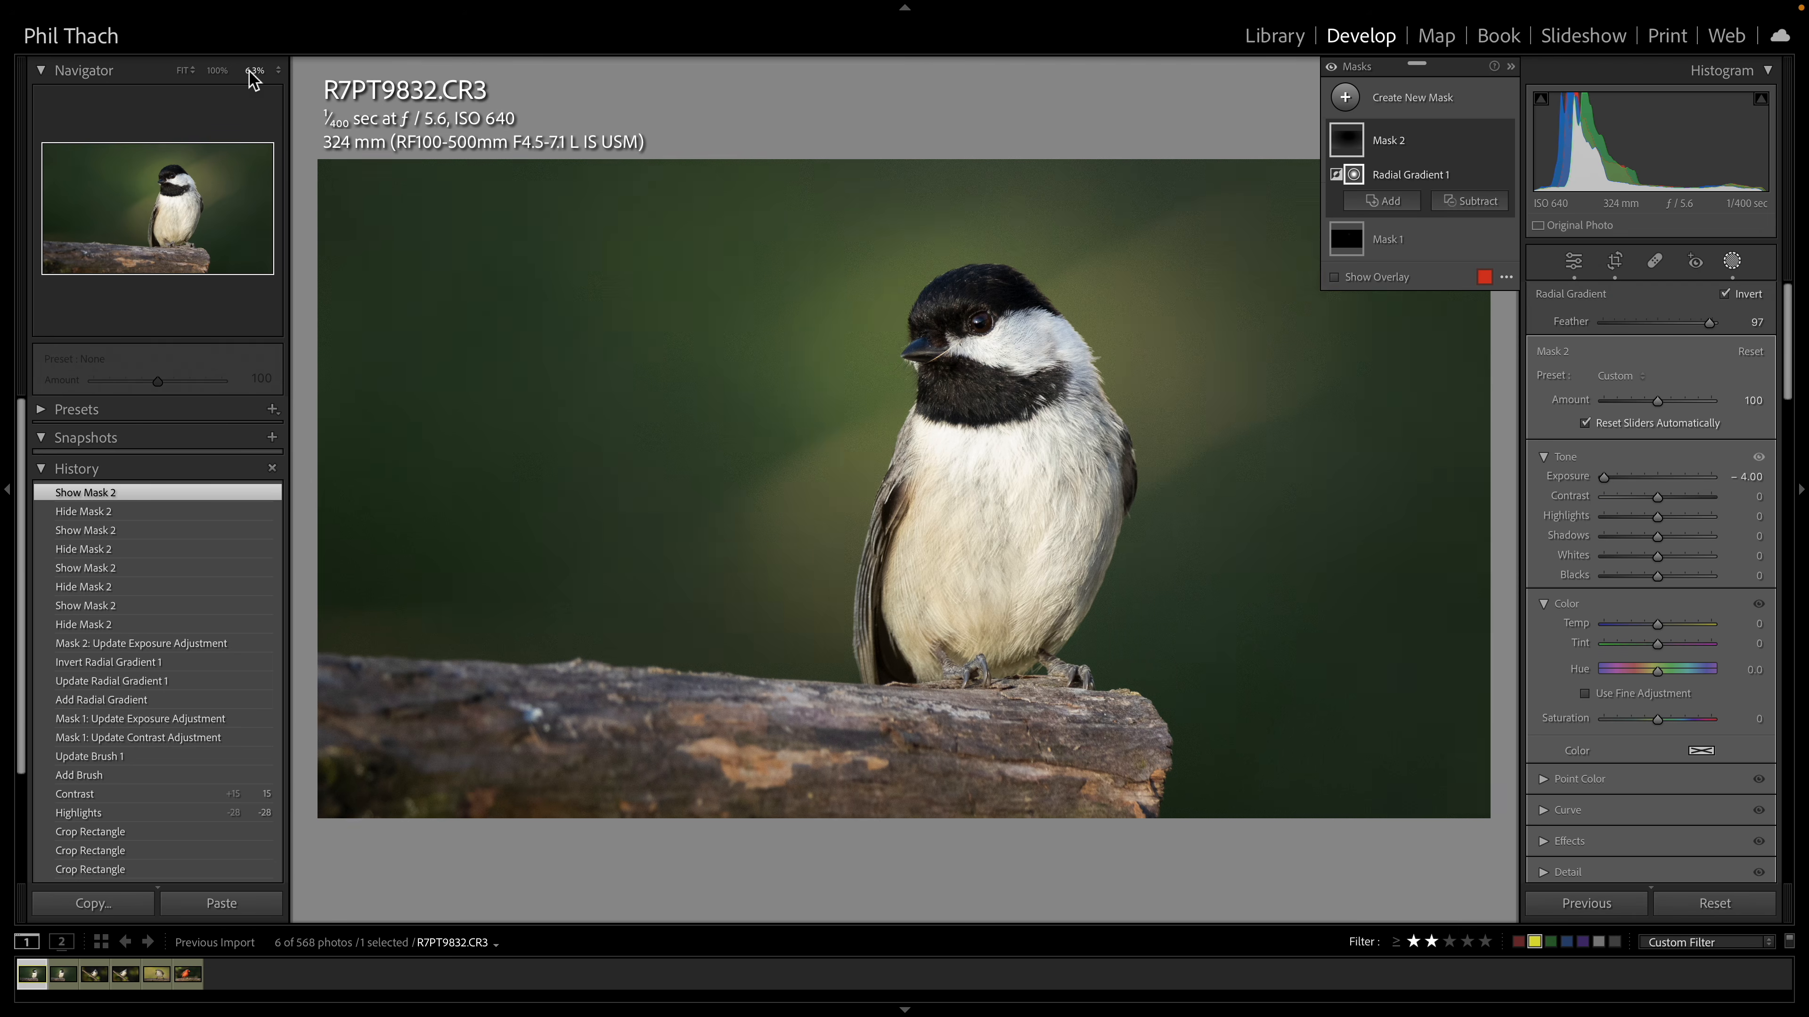
mouse_move(952, 497)
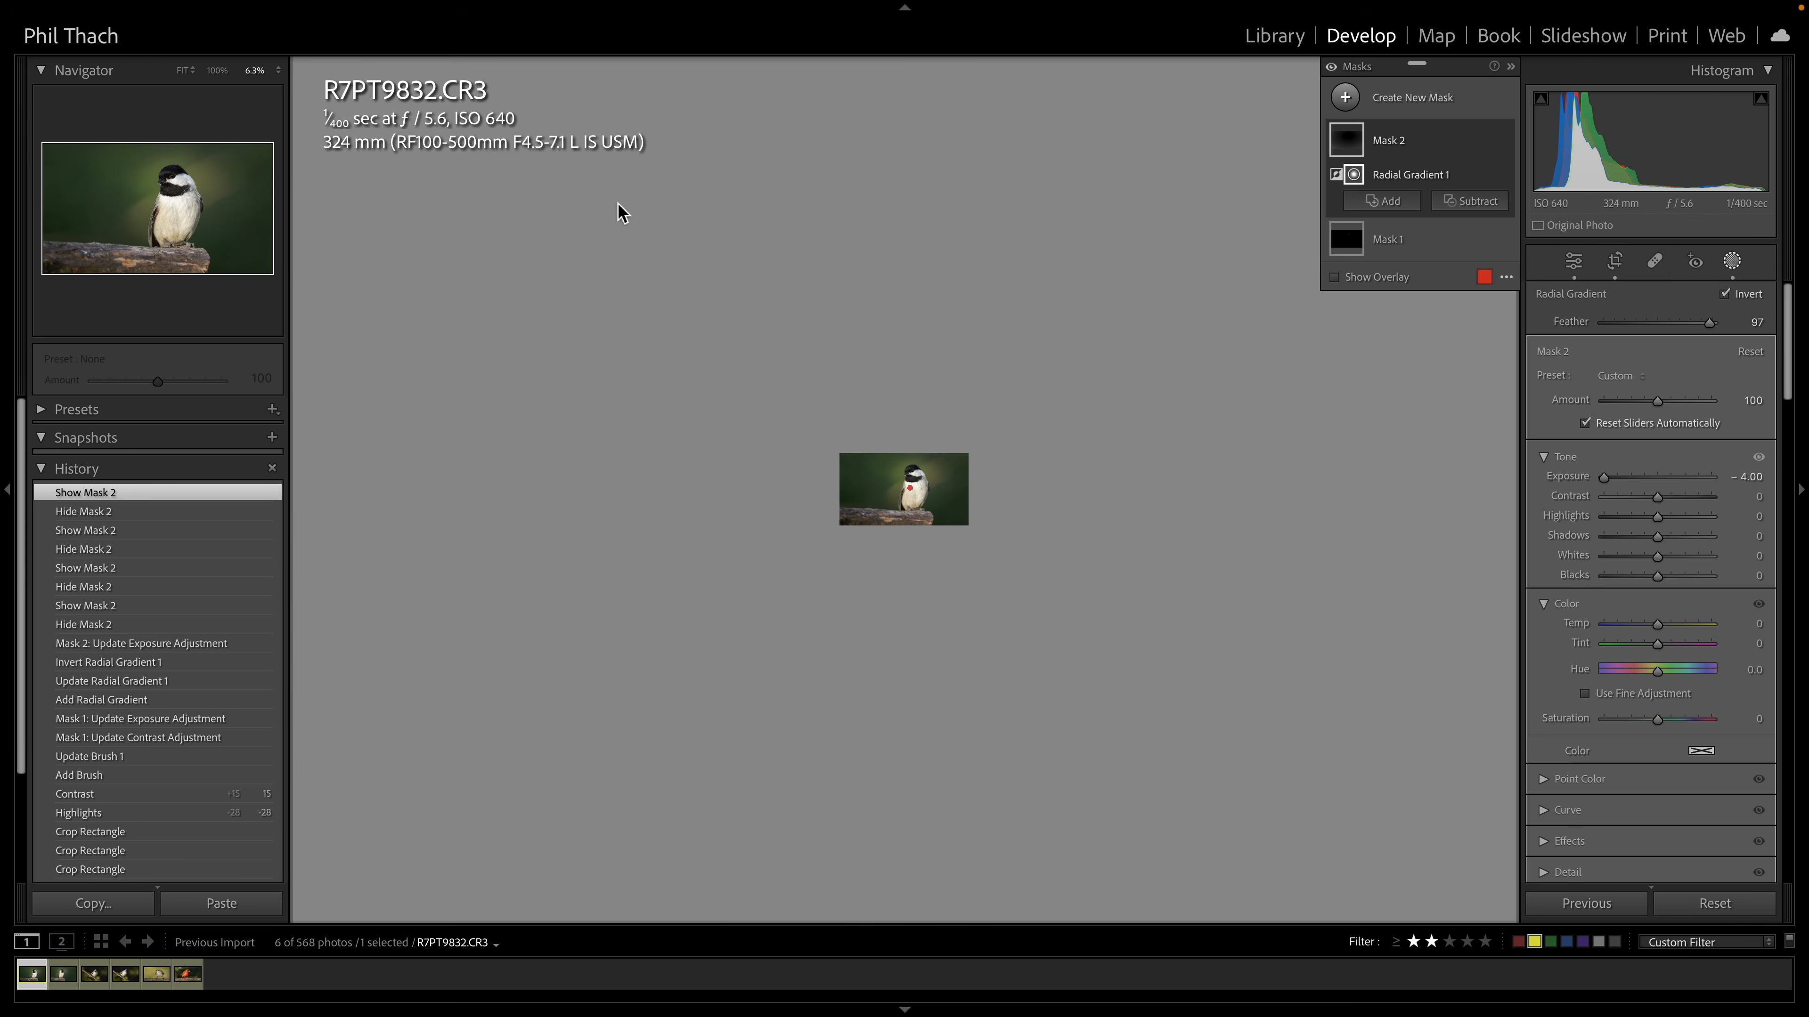
click(182, 71)
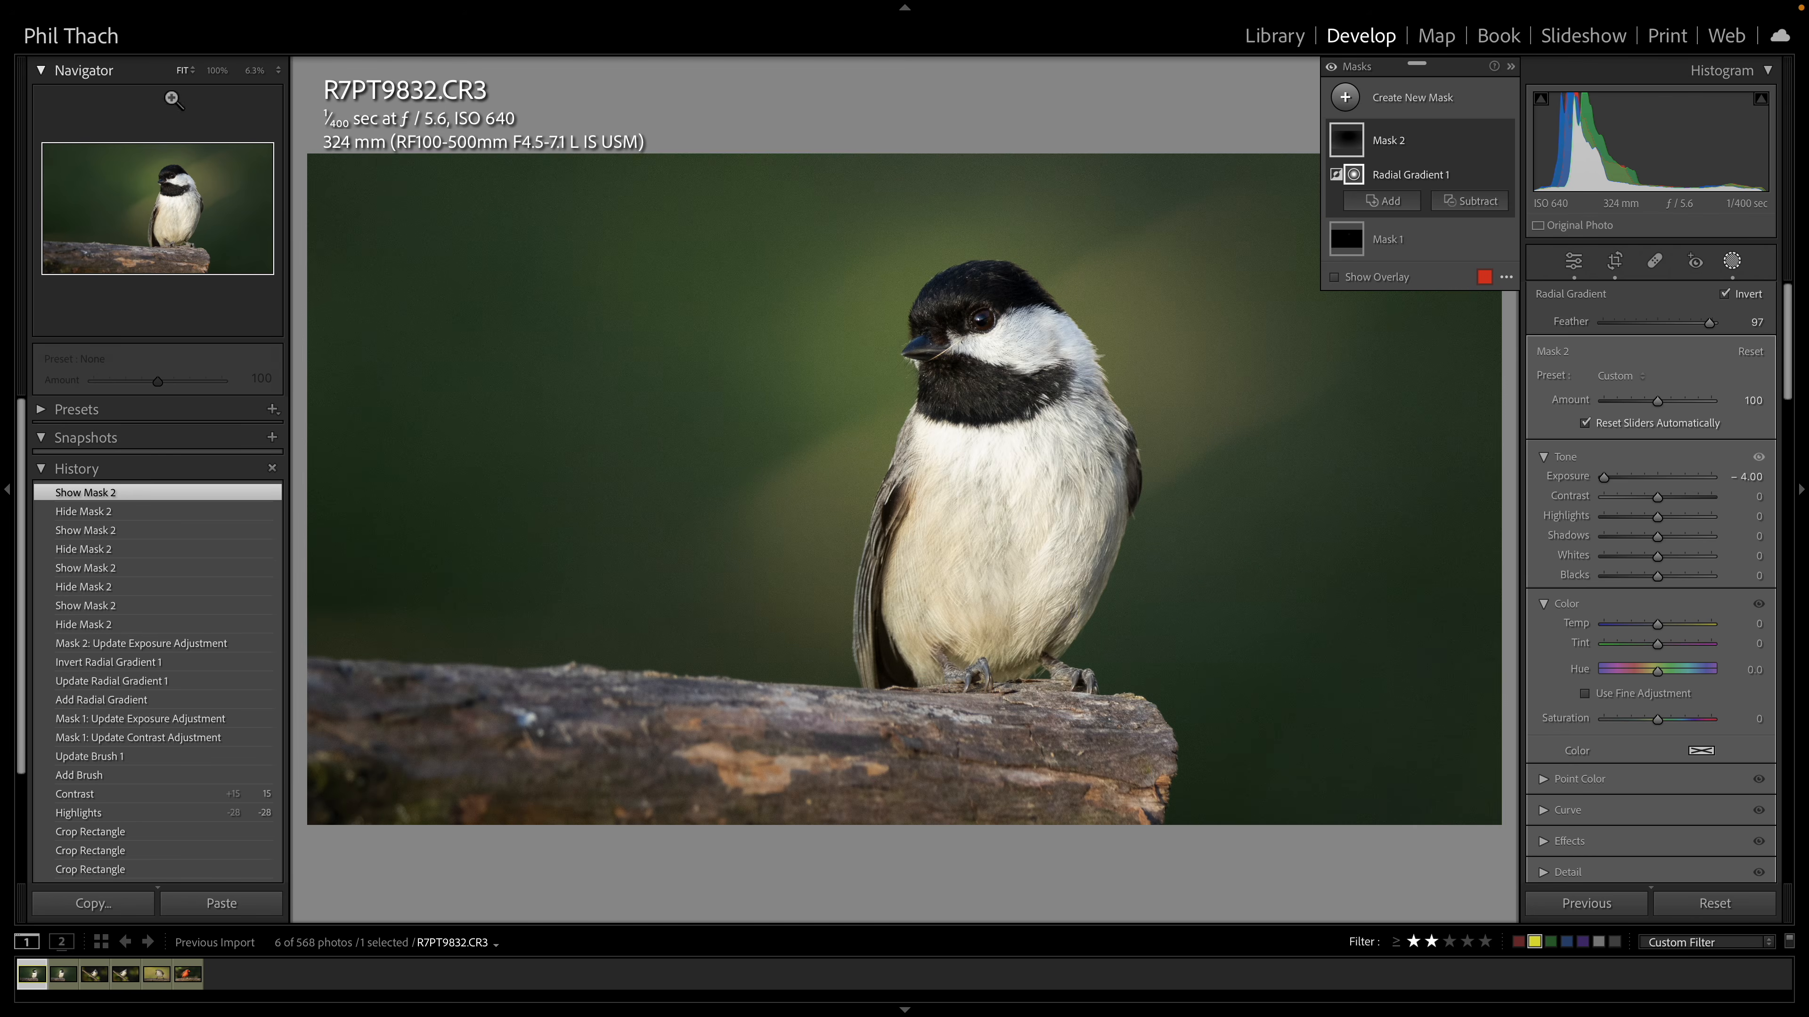
click(7, 489)
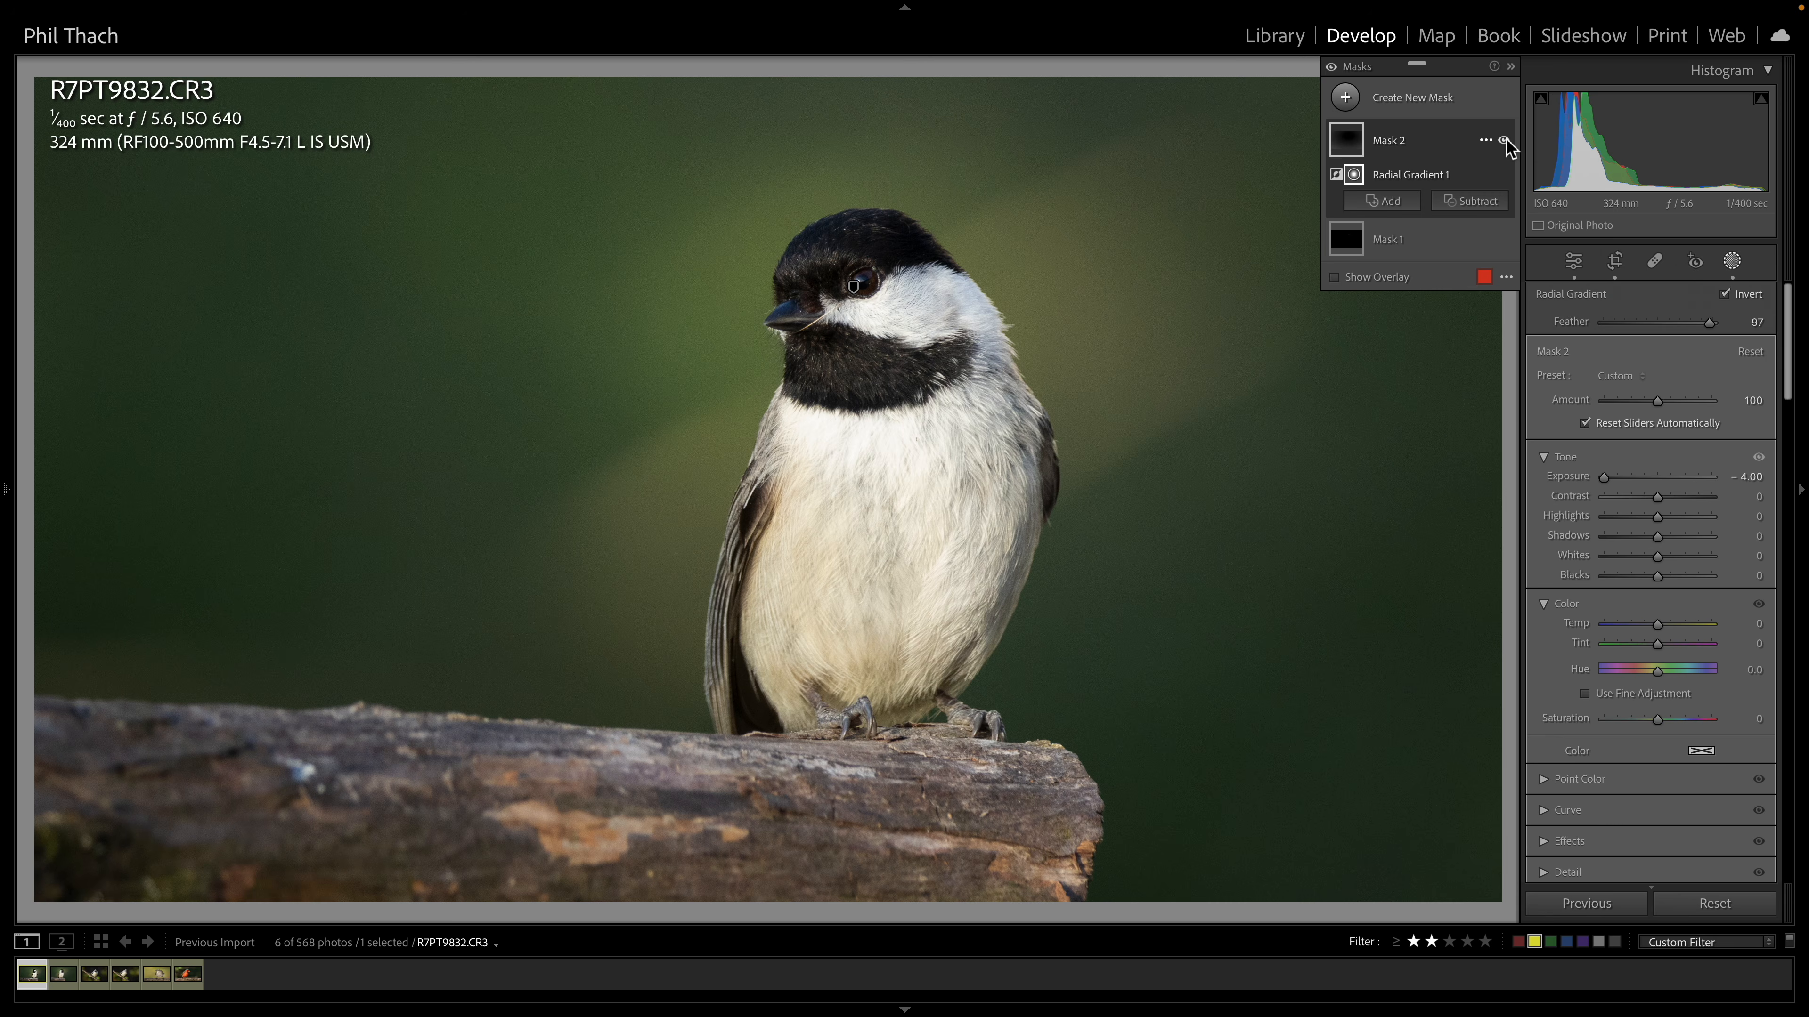
Toggle Mask 2's visibility on and off repeatedly to compare the vignette effect
click(1503, 140)
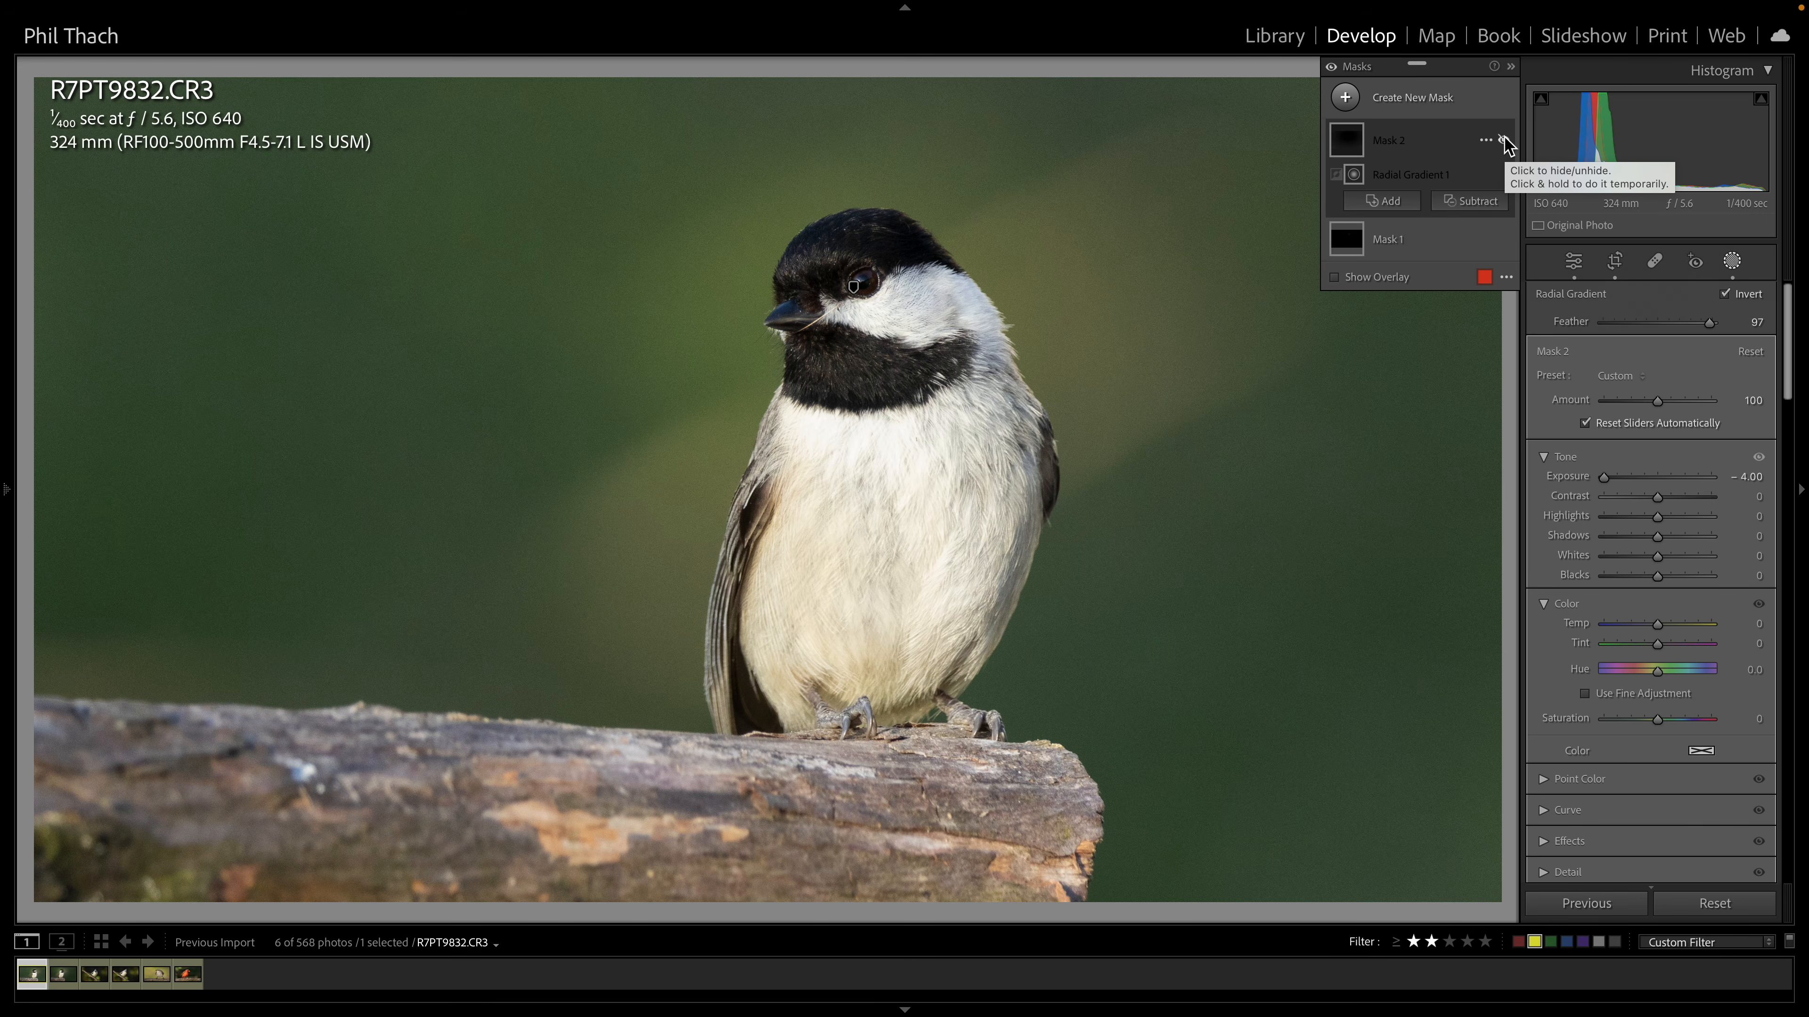
click(1503, 140)
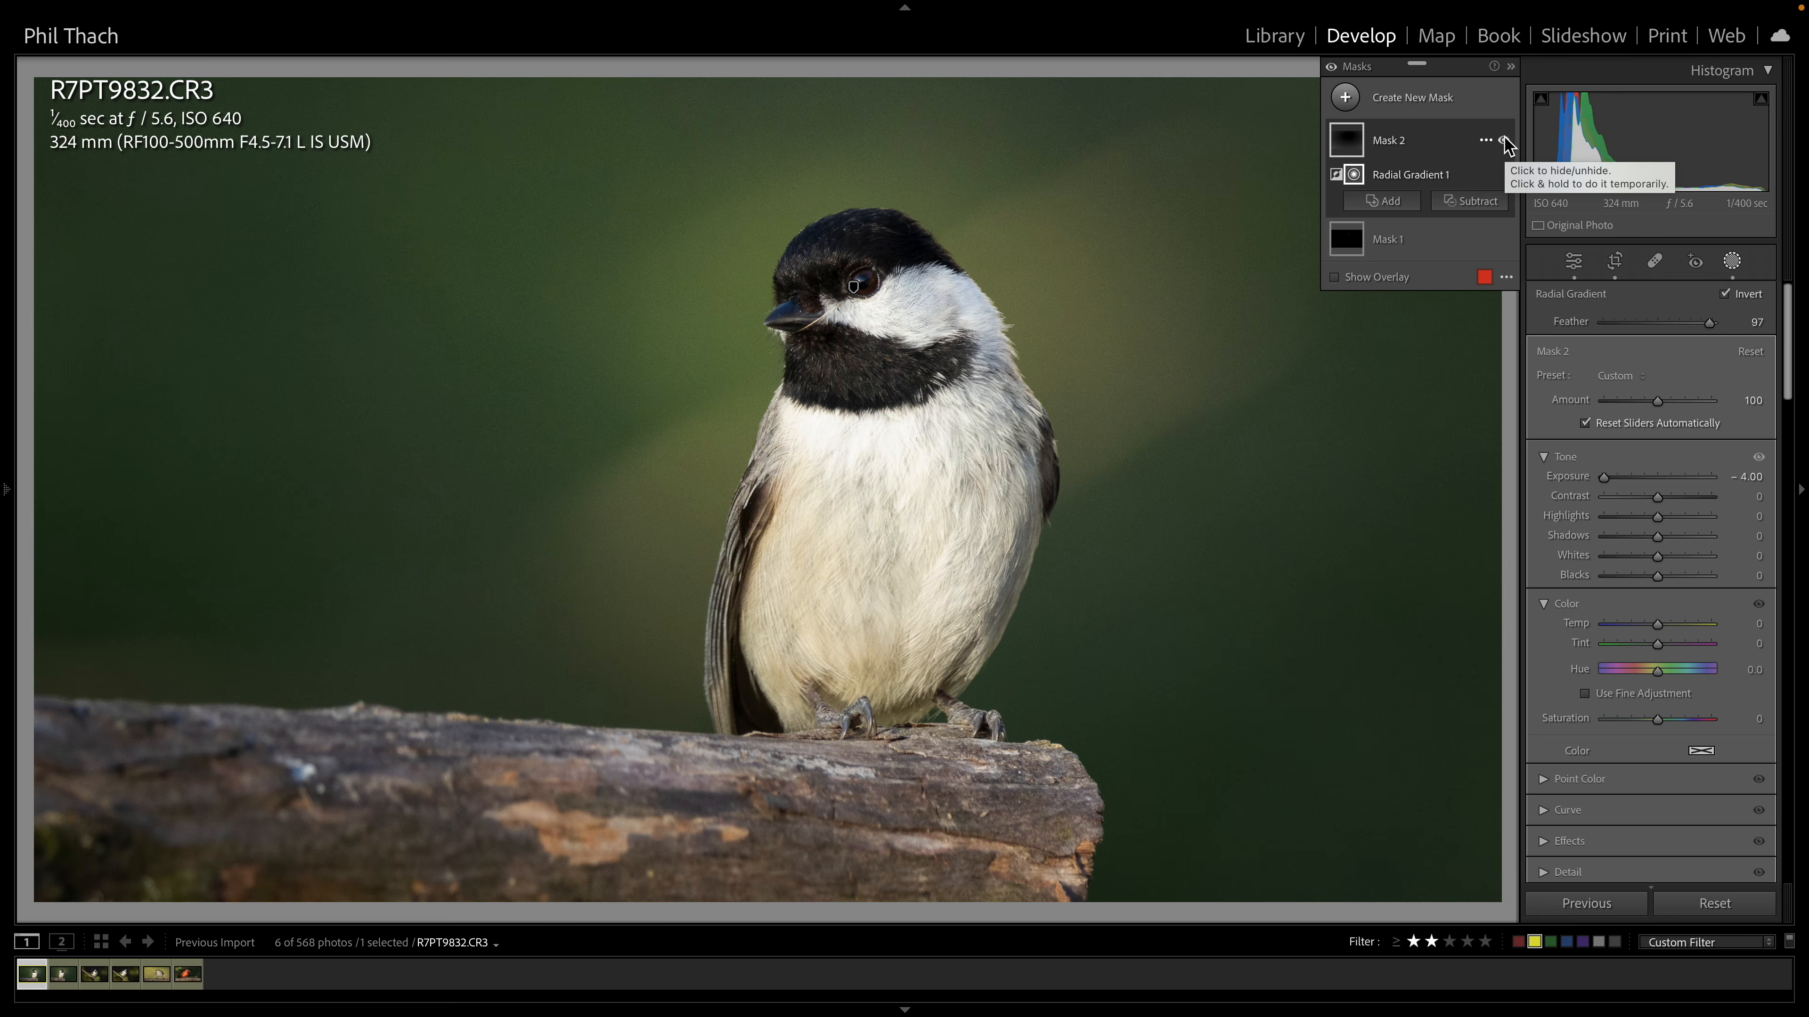
click(1503, 140)
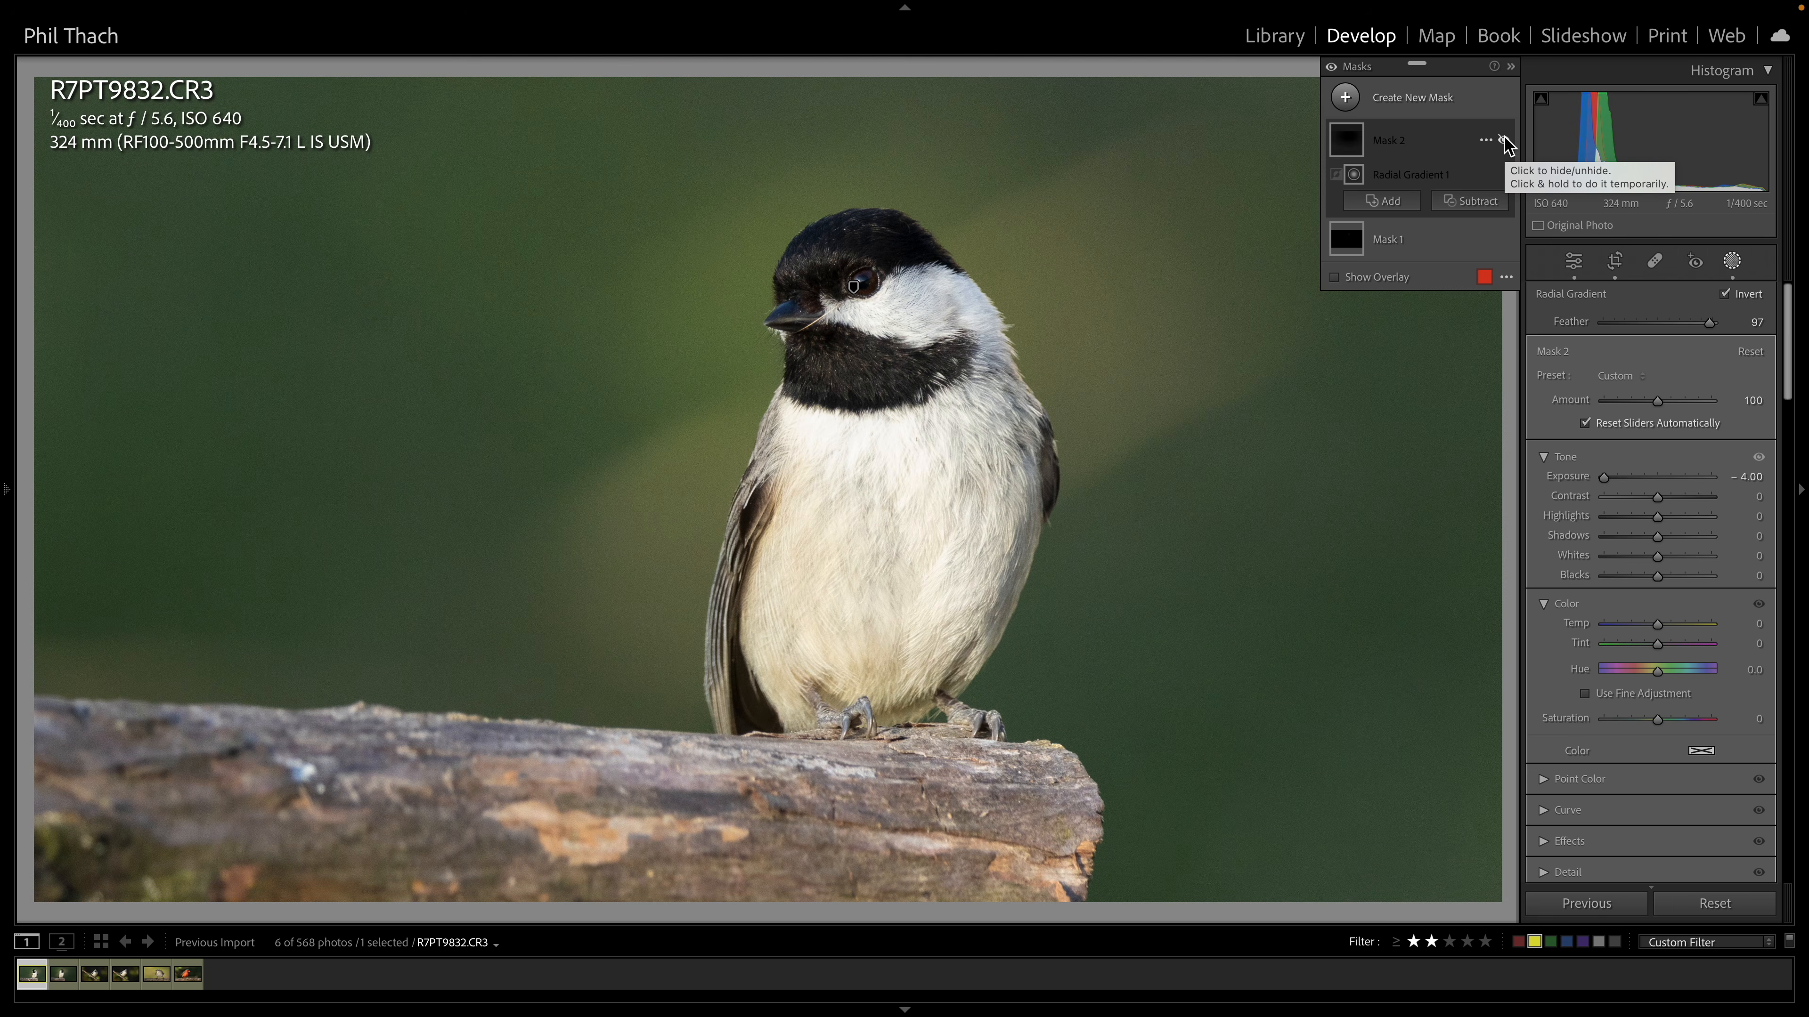
click(1503, 140)
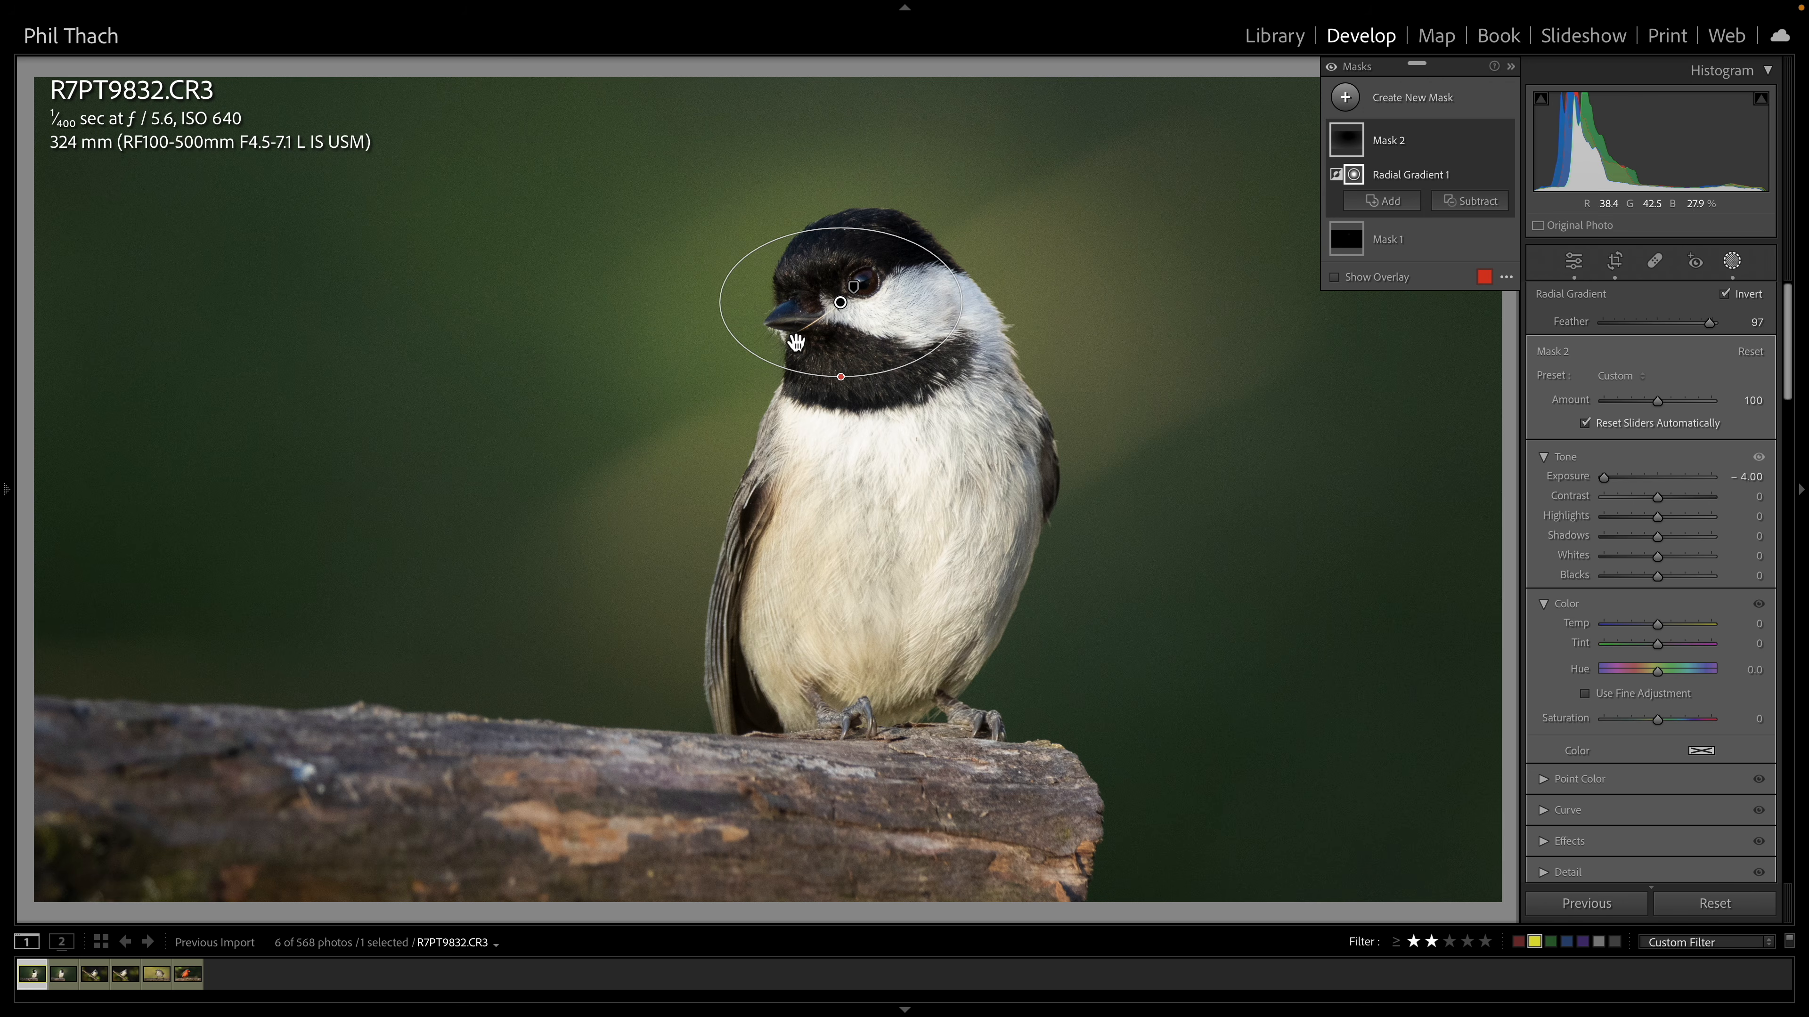
click(1504, 140)
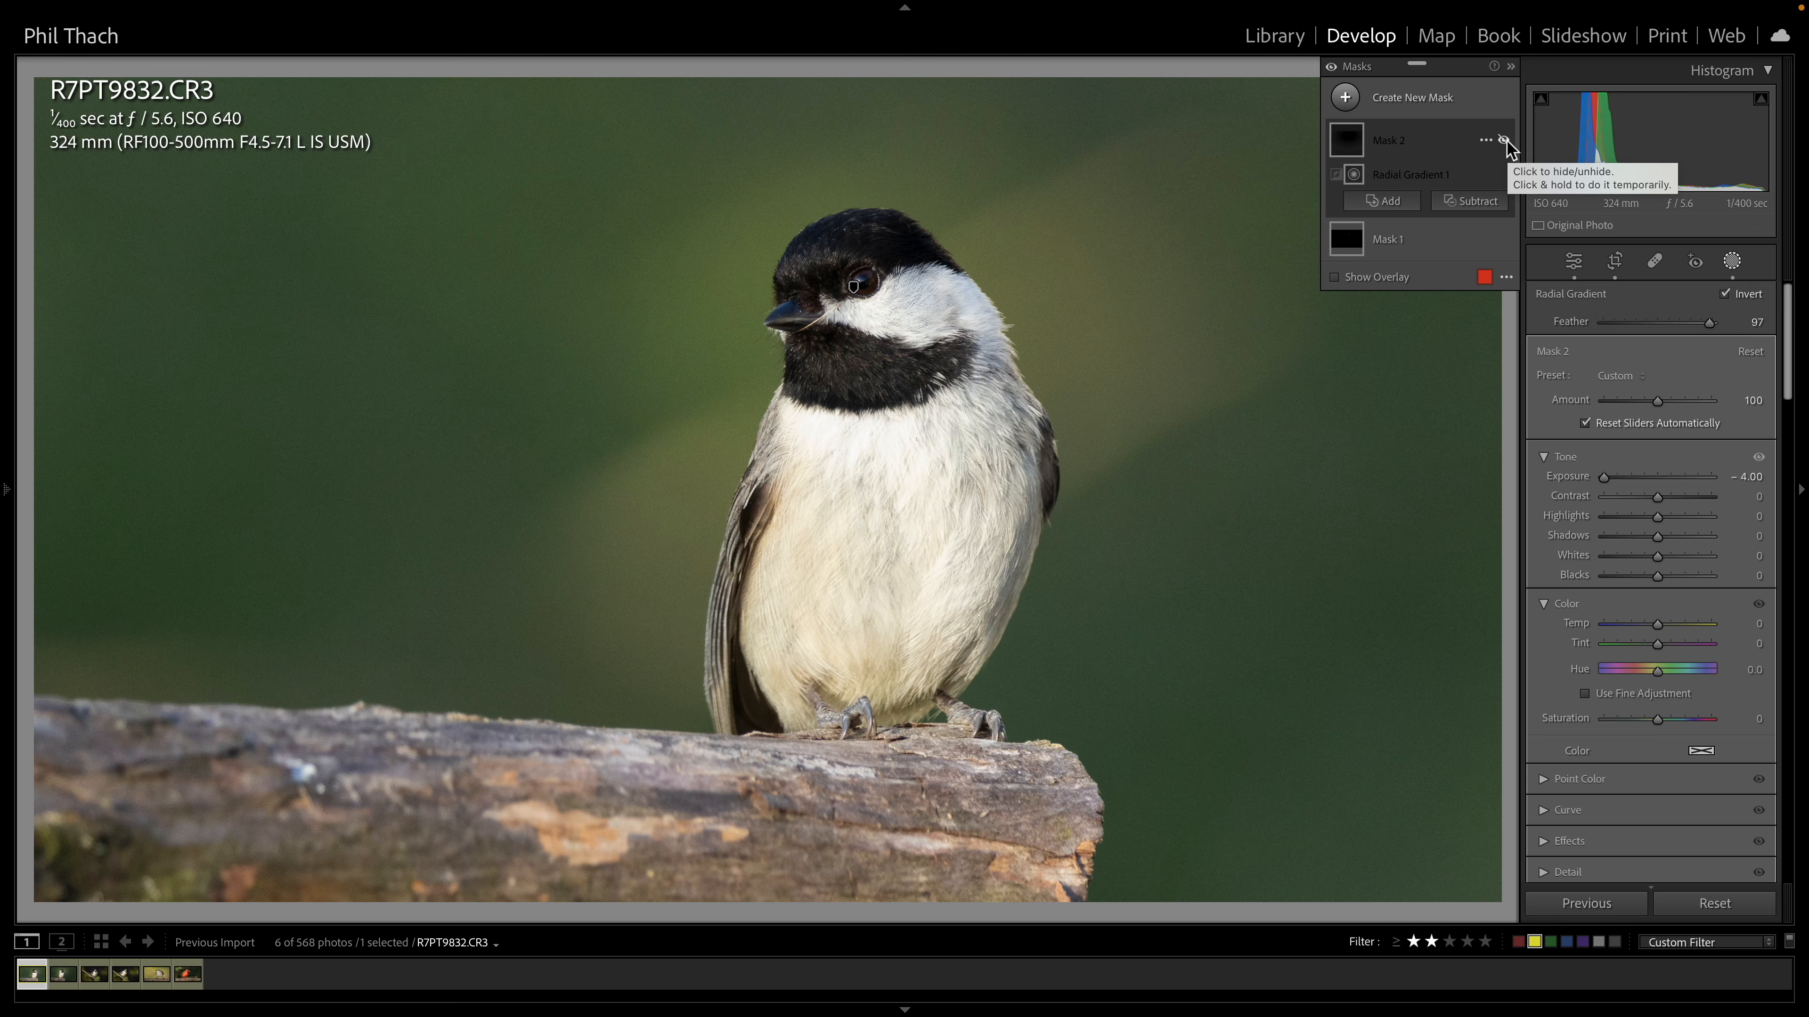
click(1504, 140)
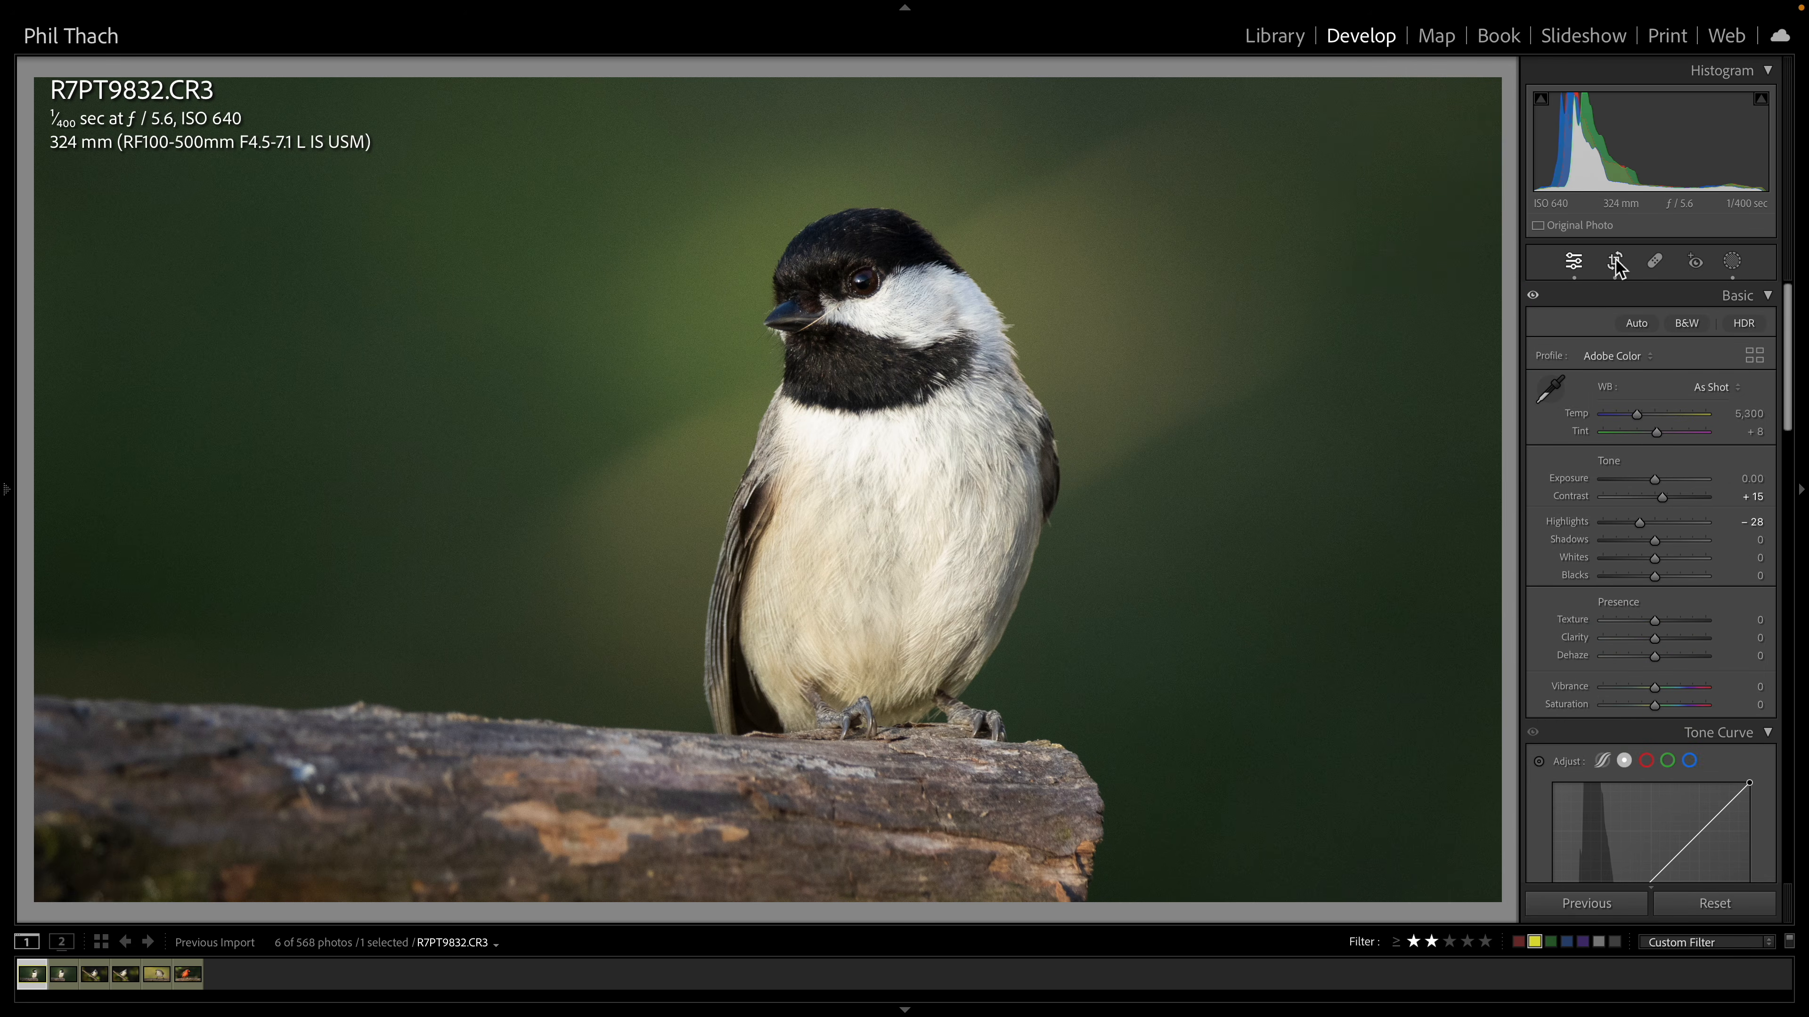
Preview the crop overlay without changing it, then cycle through the photo info overlays
click(1615, 262)
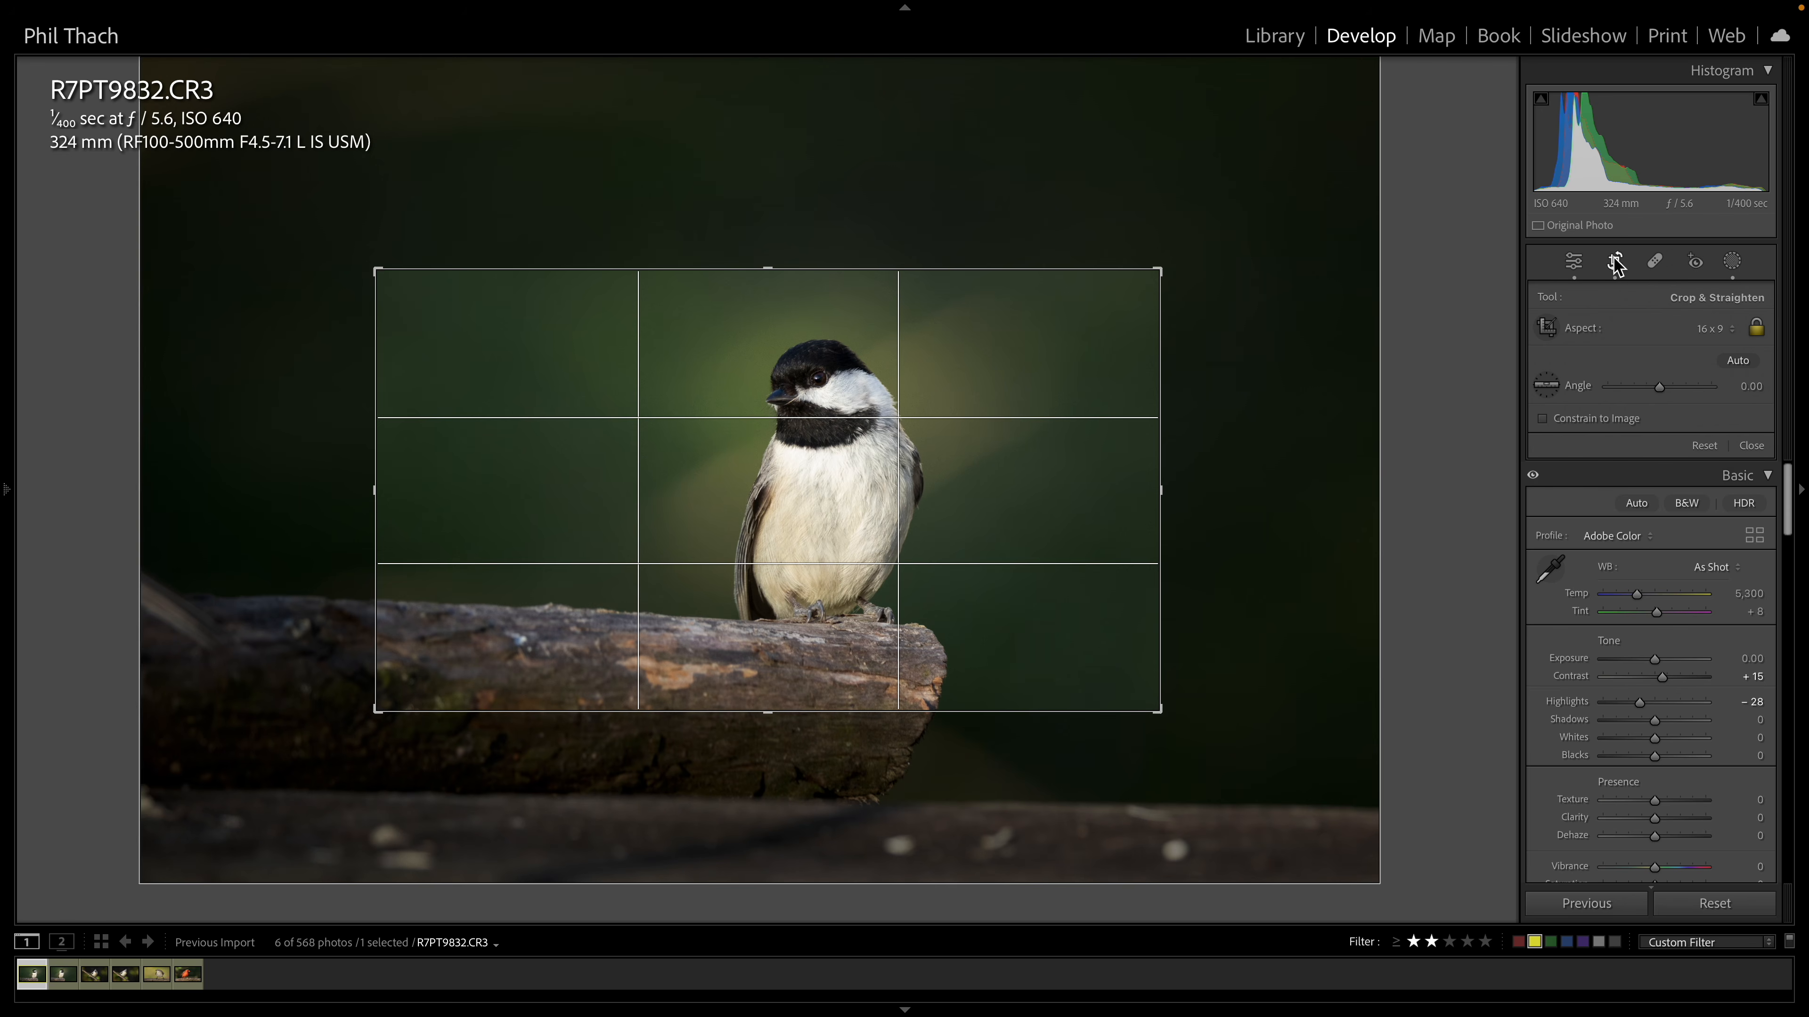
click(1616, 262)
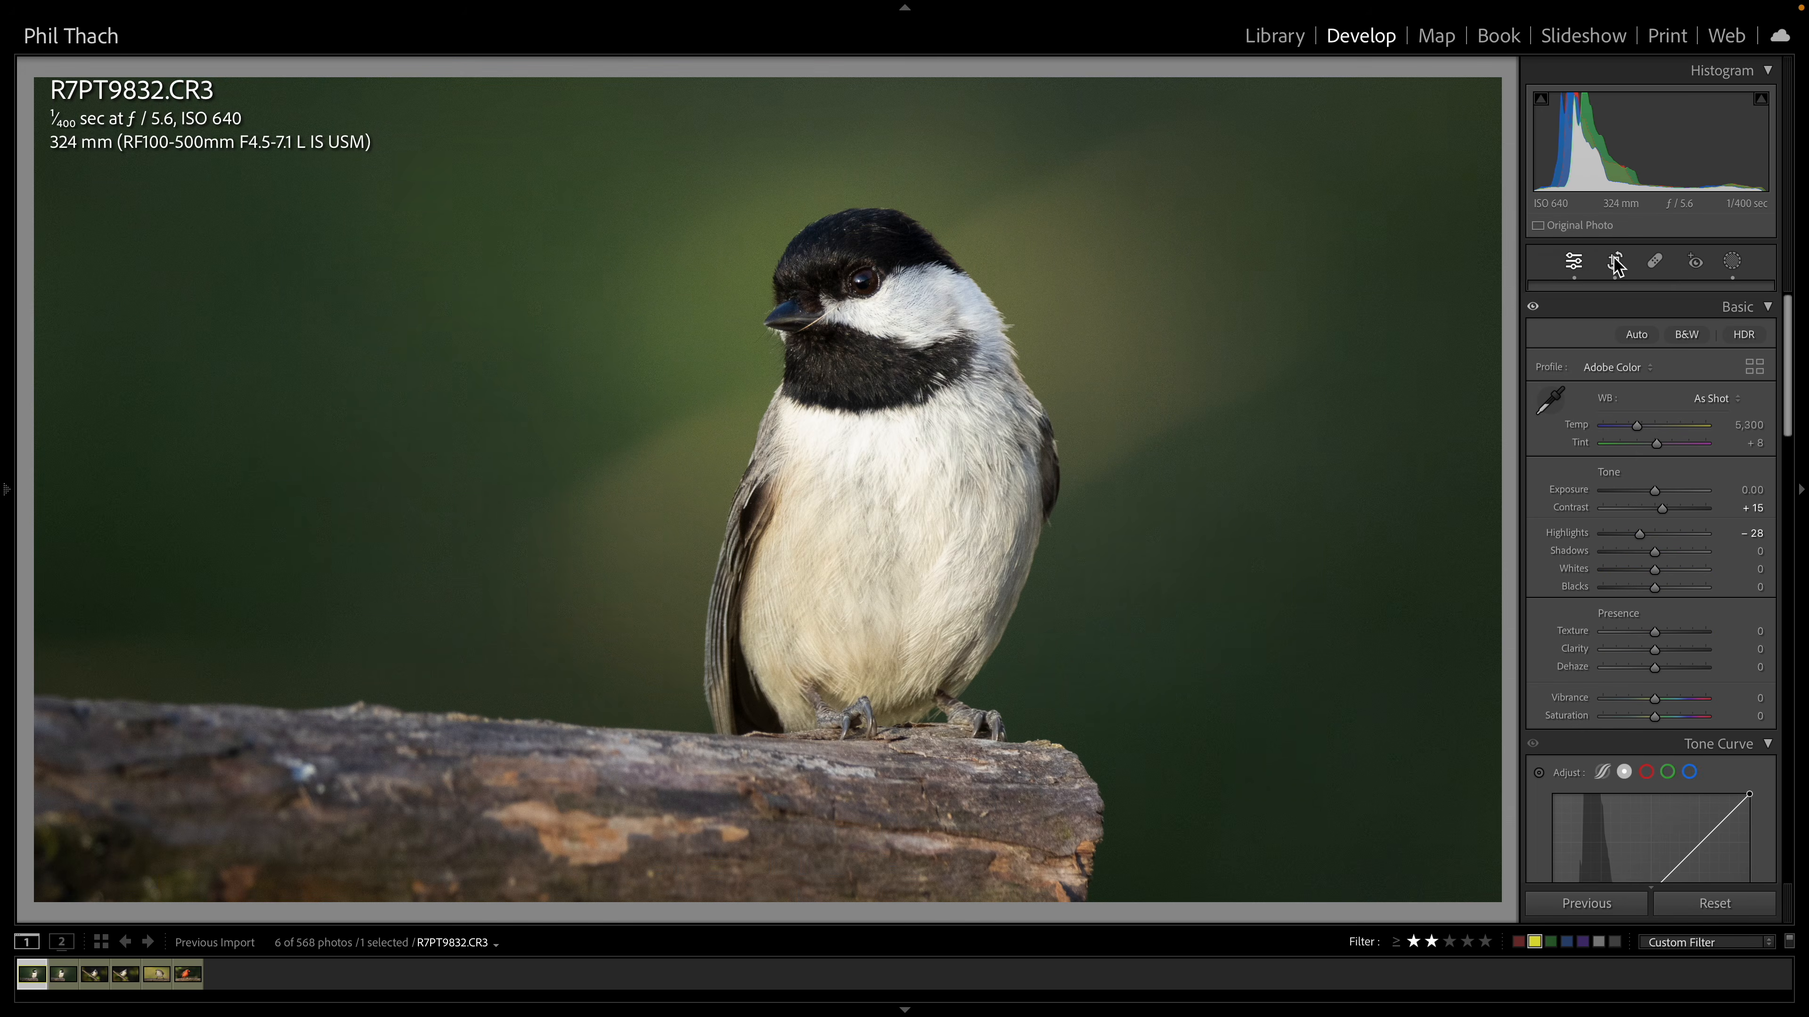
key(i)
key(i)
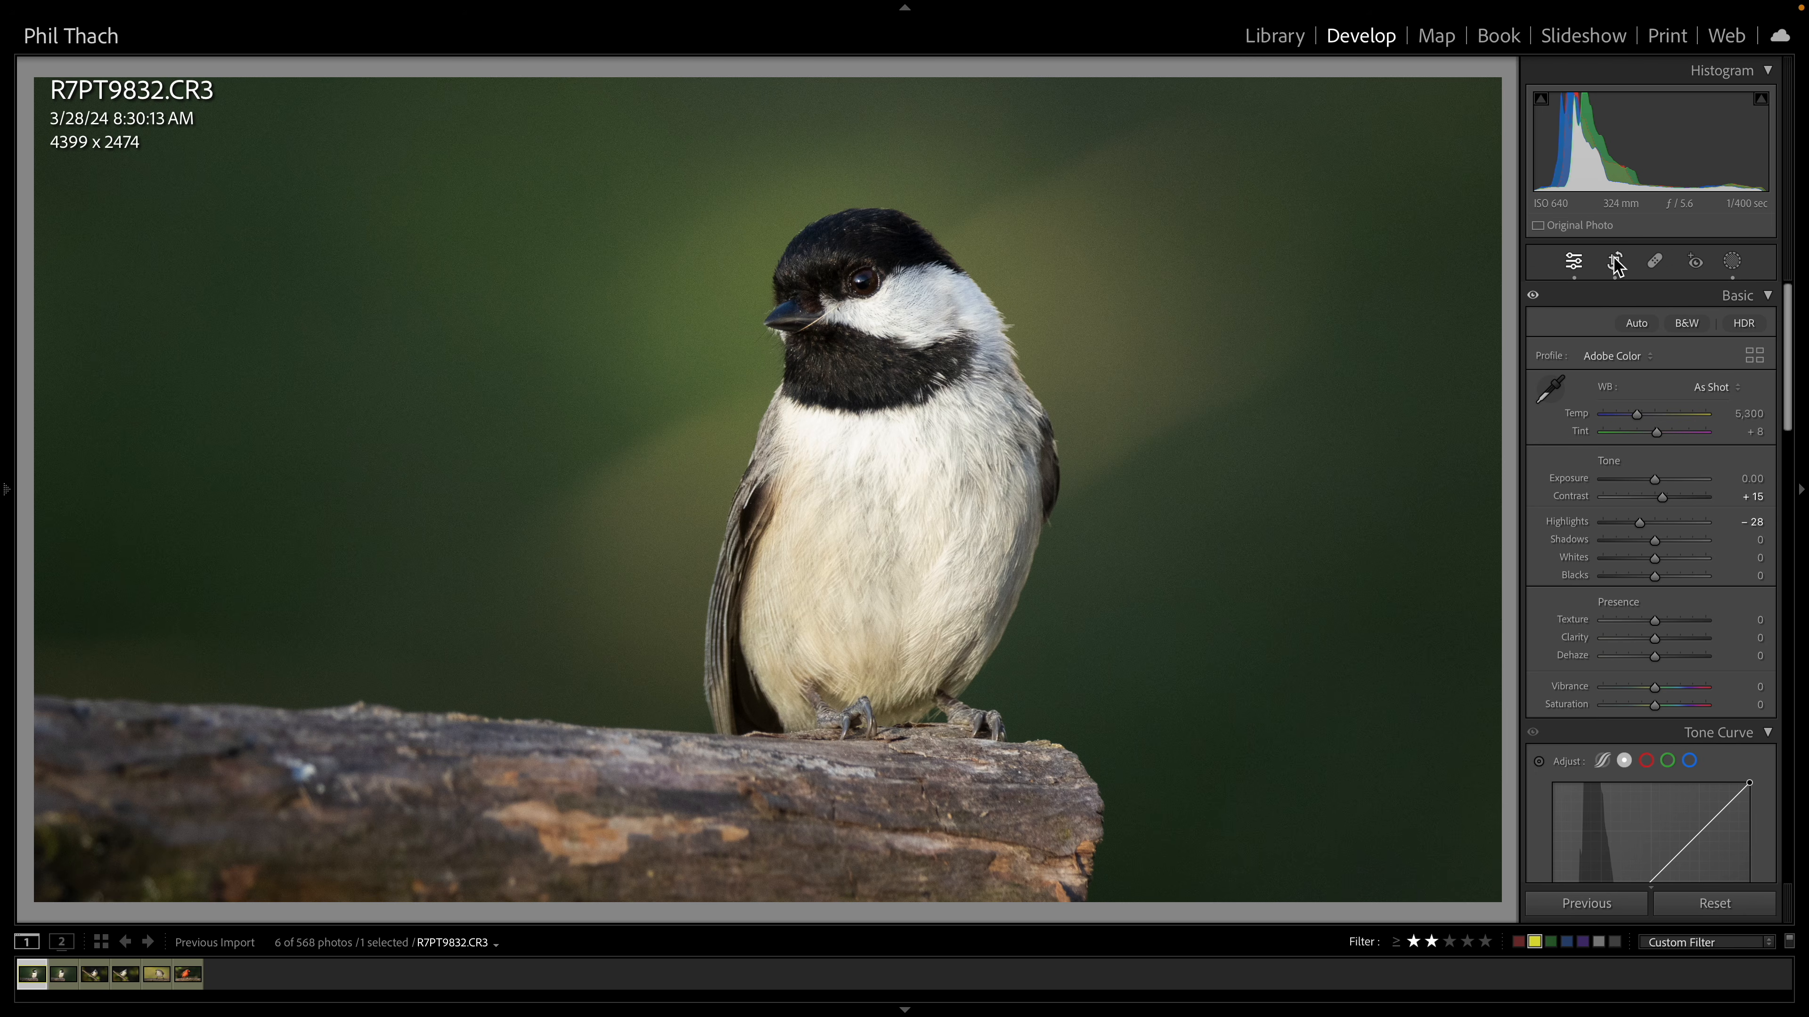
key(i)
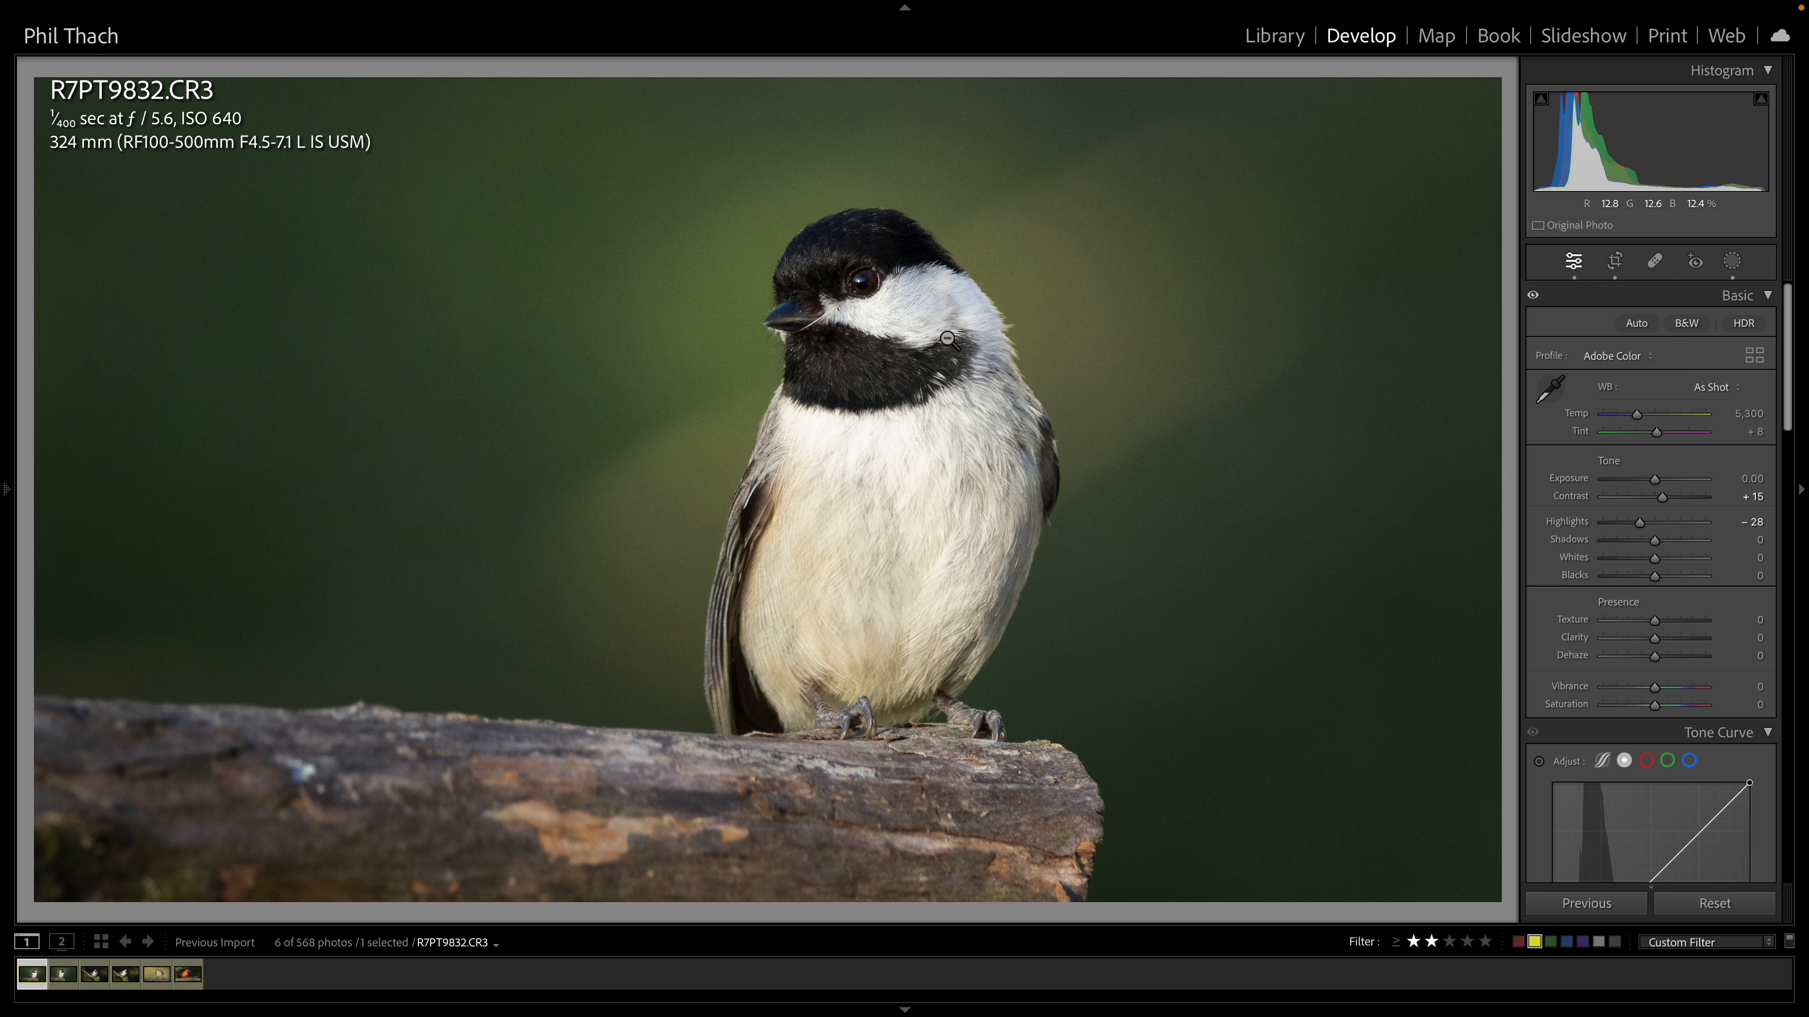
View the photos full screen and browse forward through the next images
key(f)
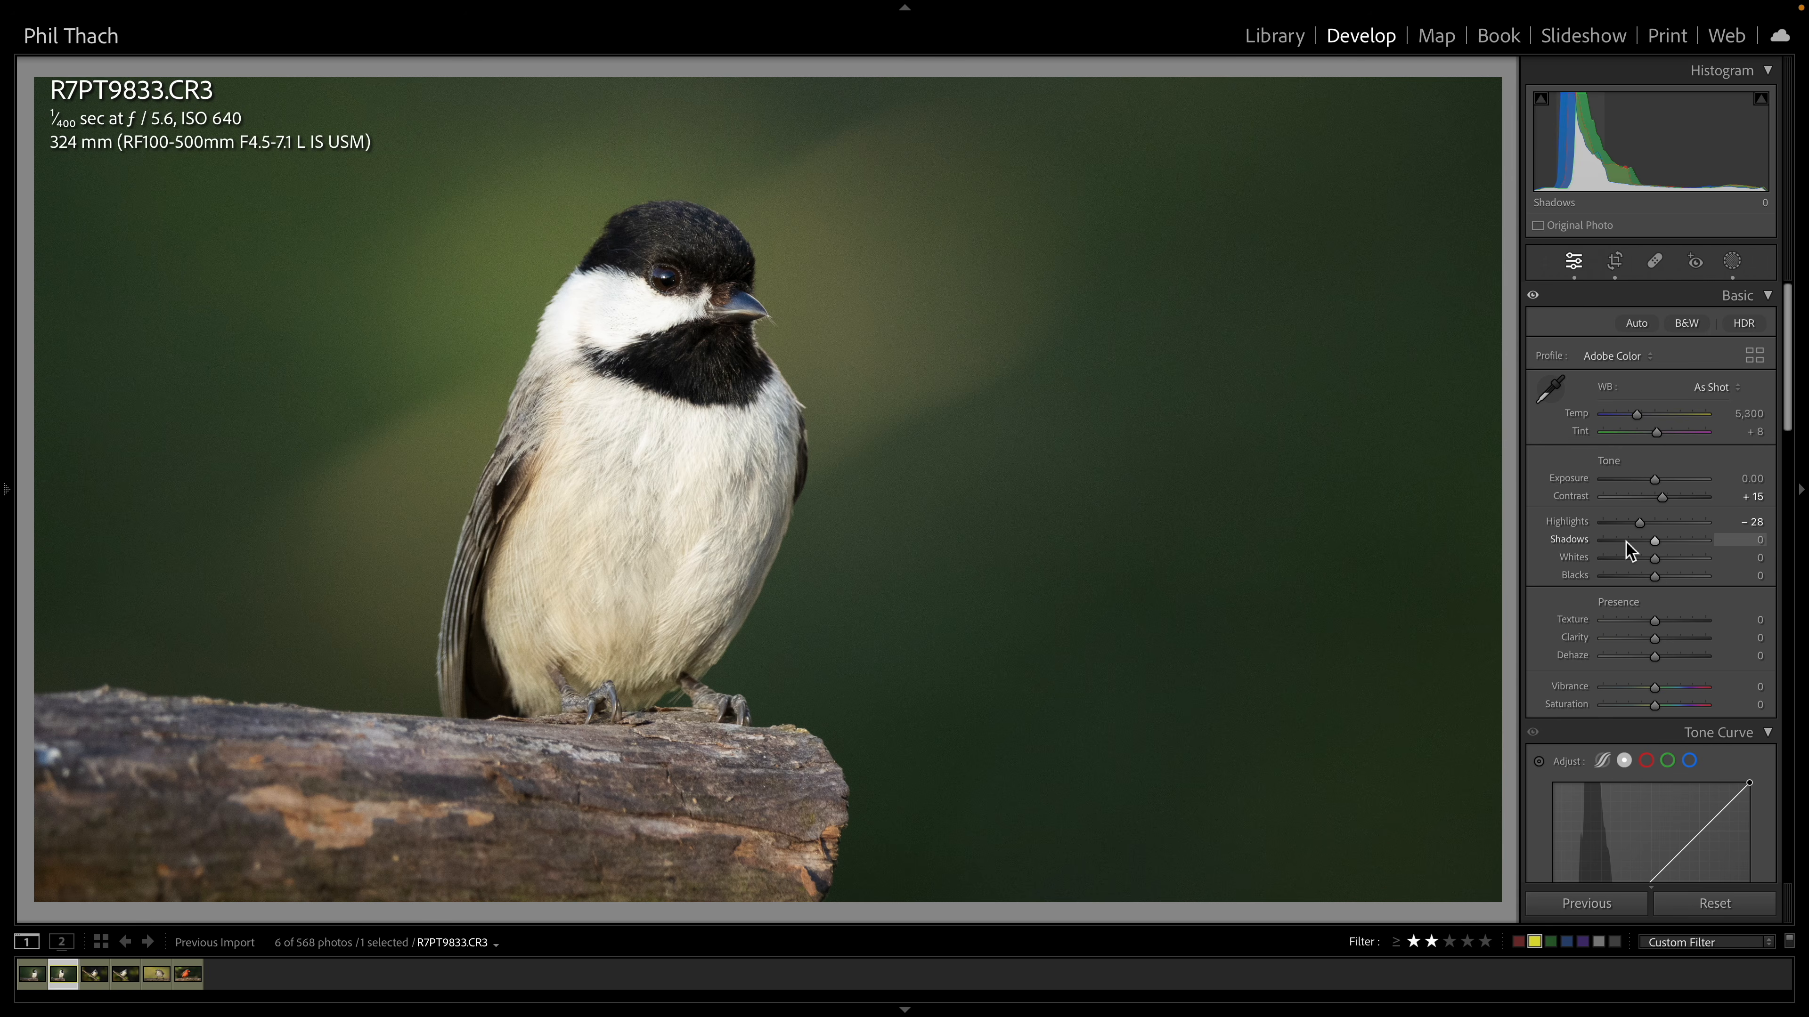
key(f)
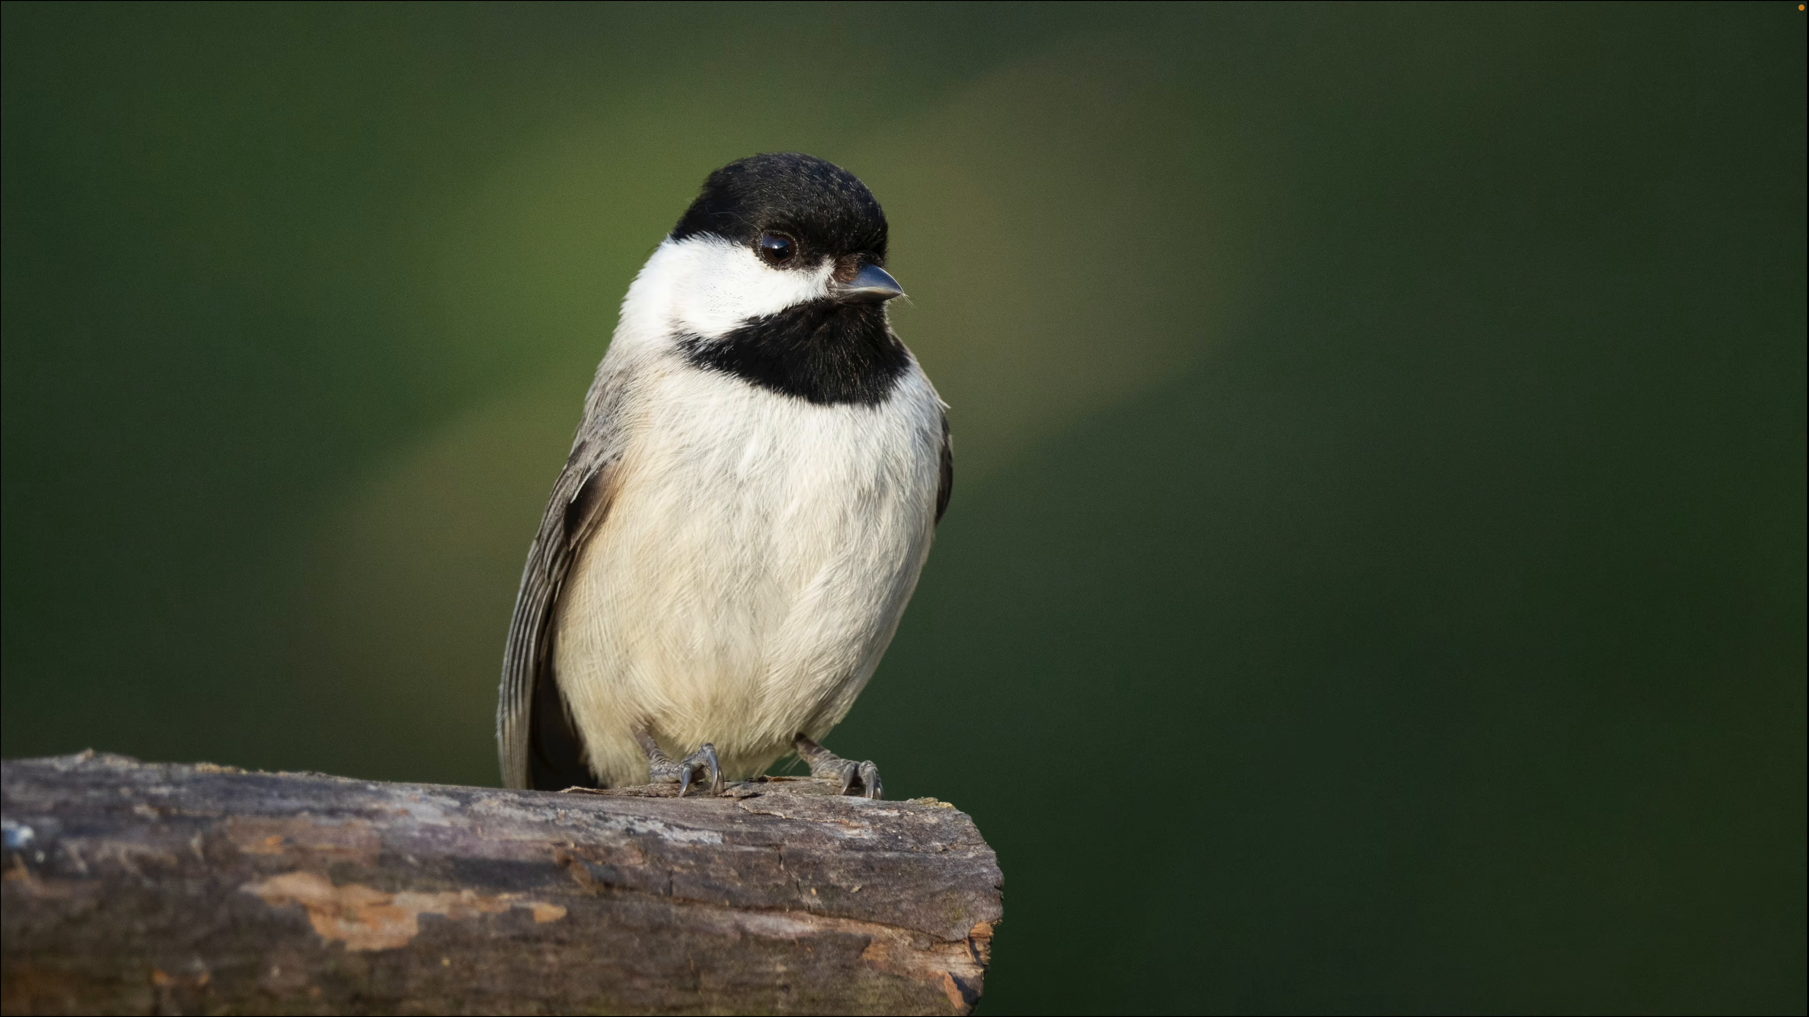
key(Right)
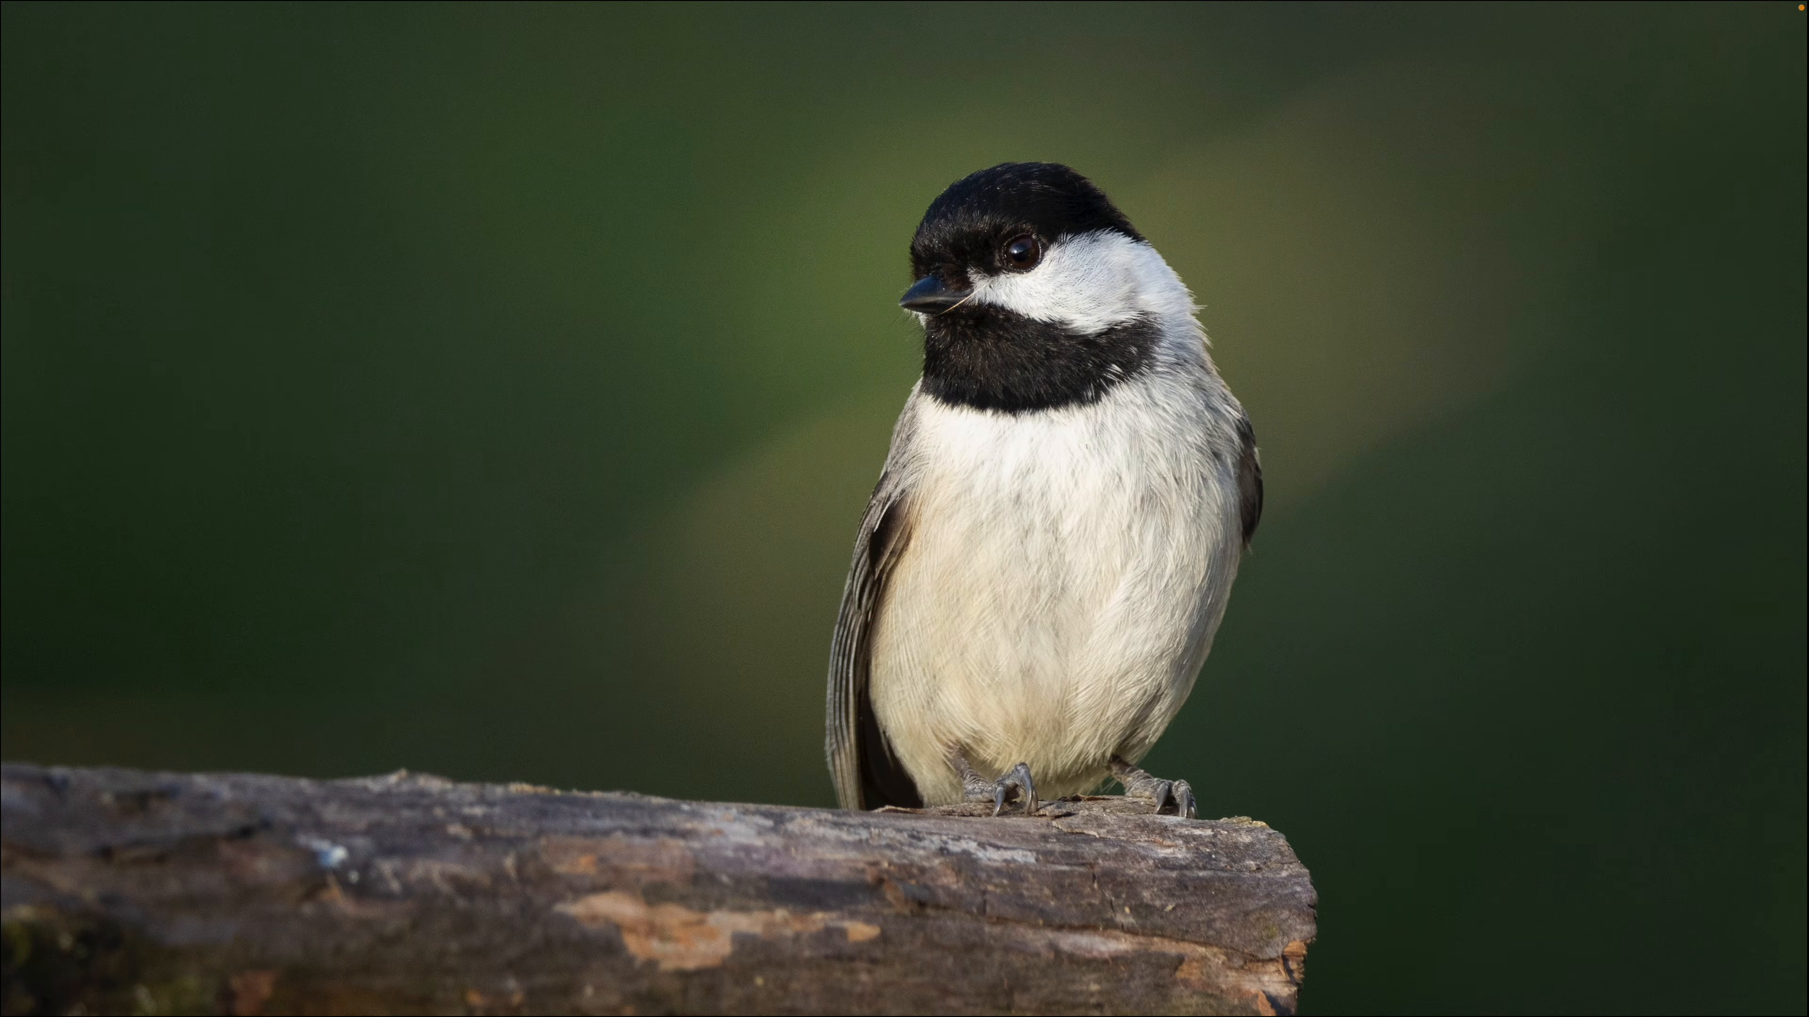
key(Right)
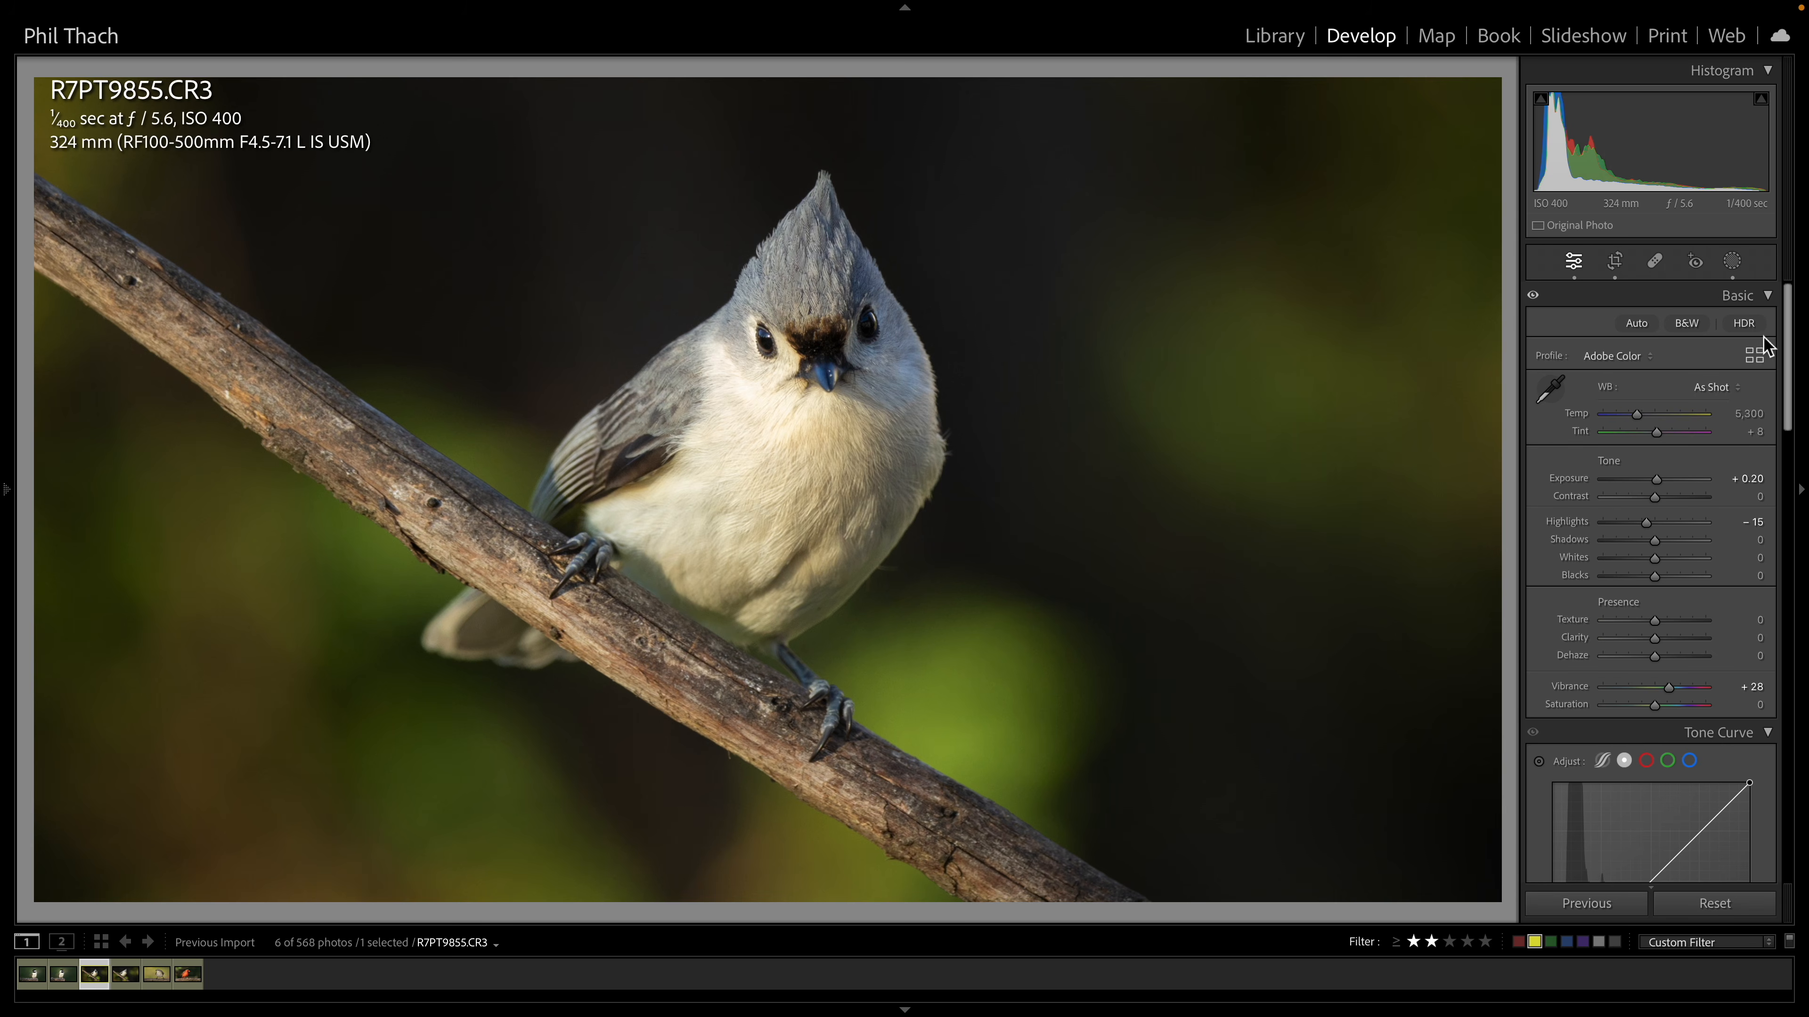
Open the masking panel on the titmouse photo and inspect its subject mask and radial gradient mask
click(1733, 264)
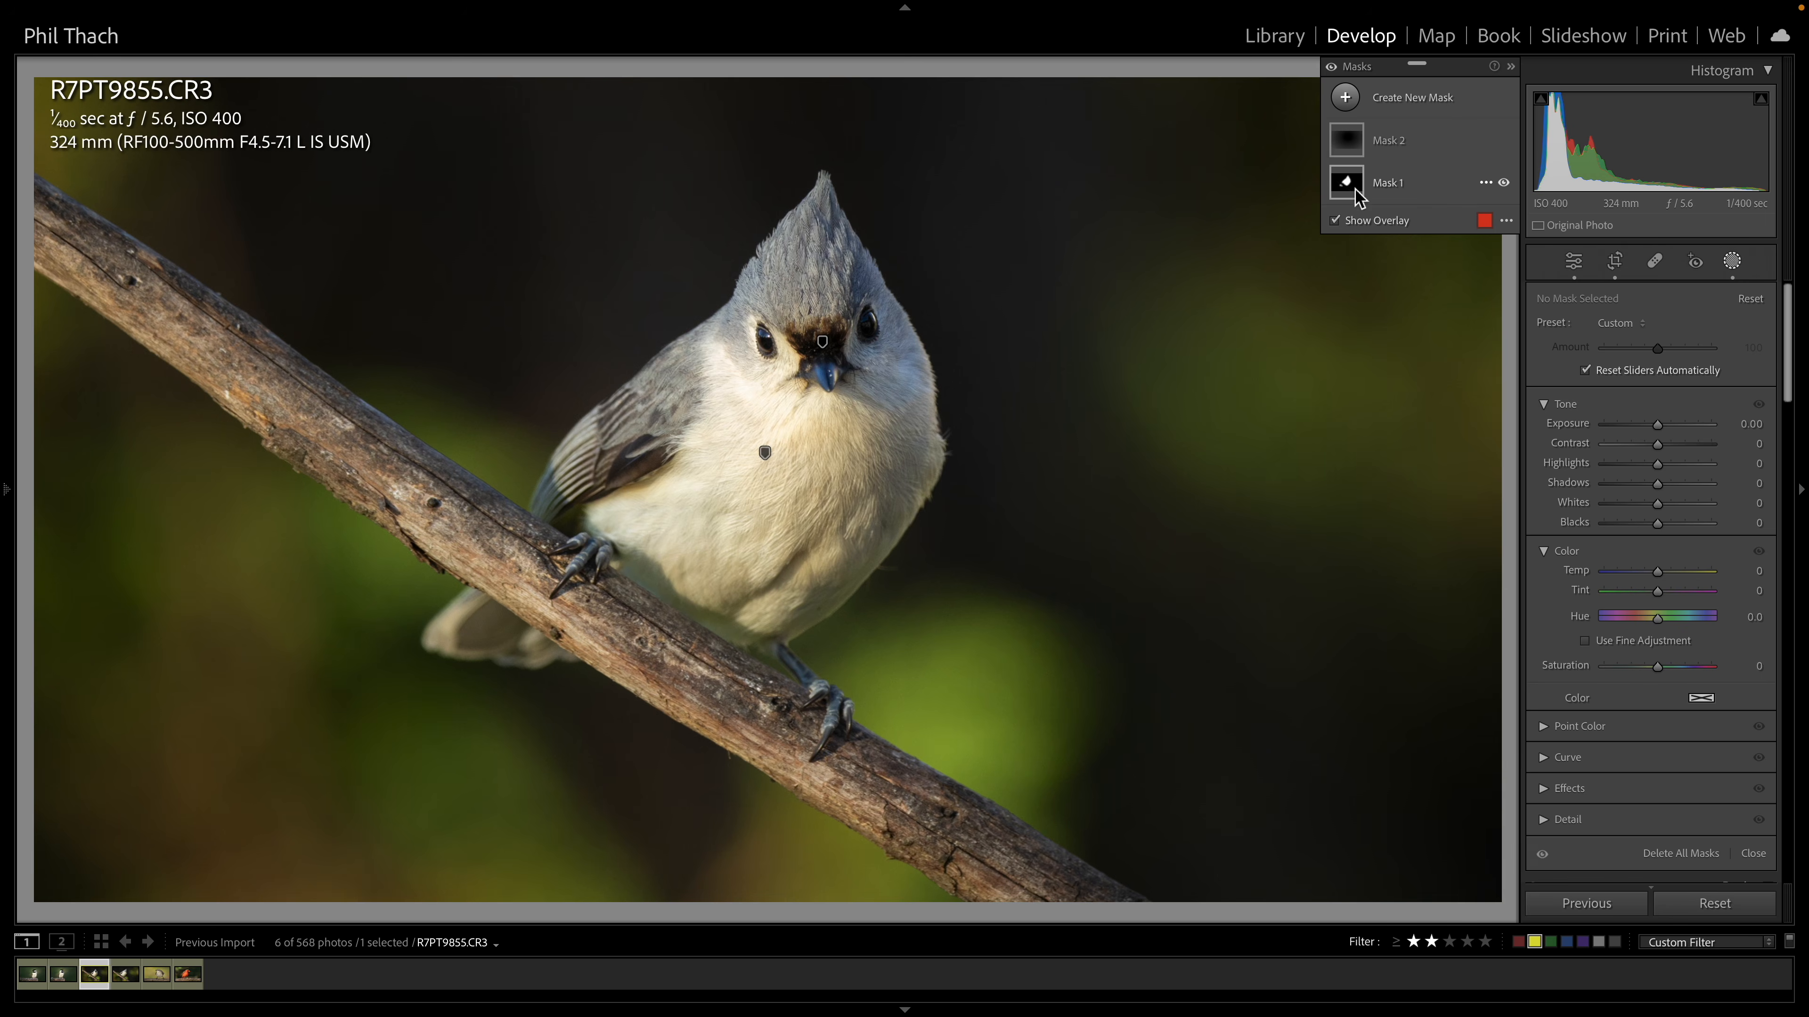
mouse_move(1347, 195)
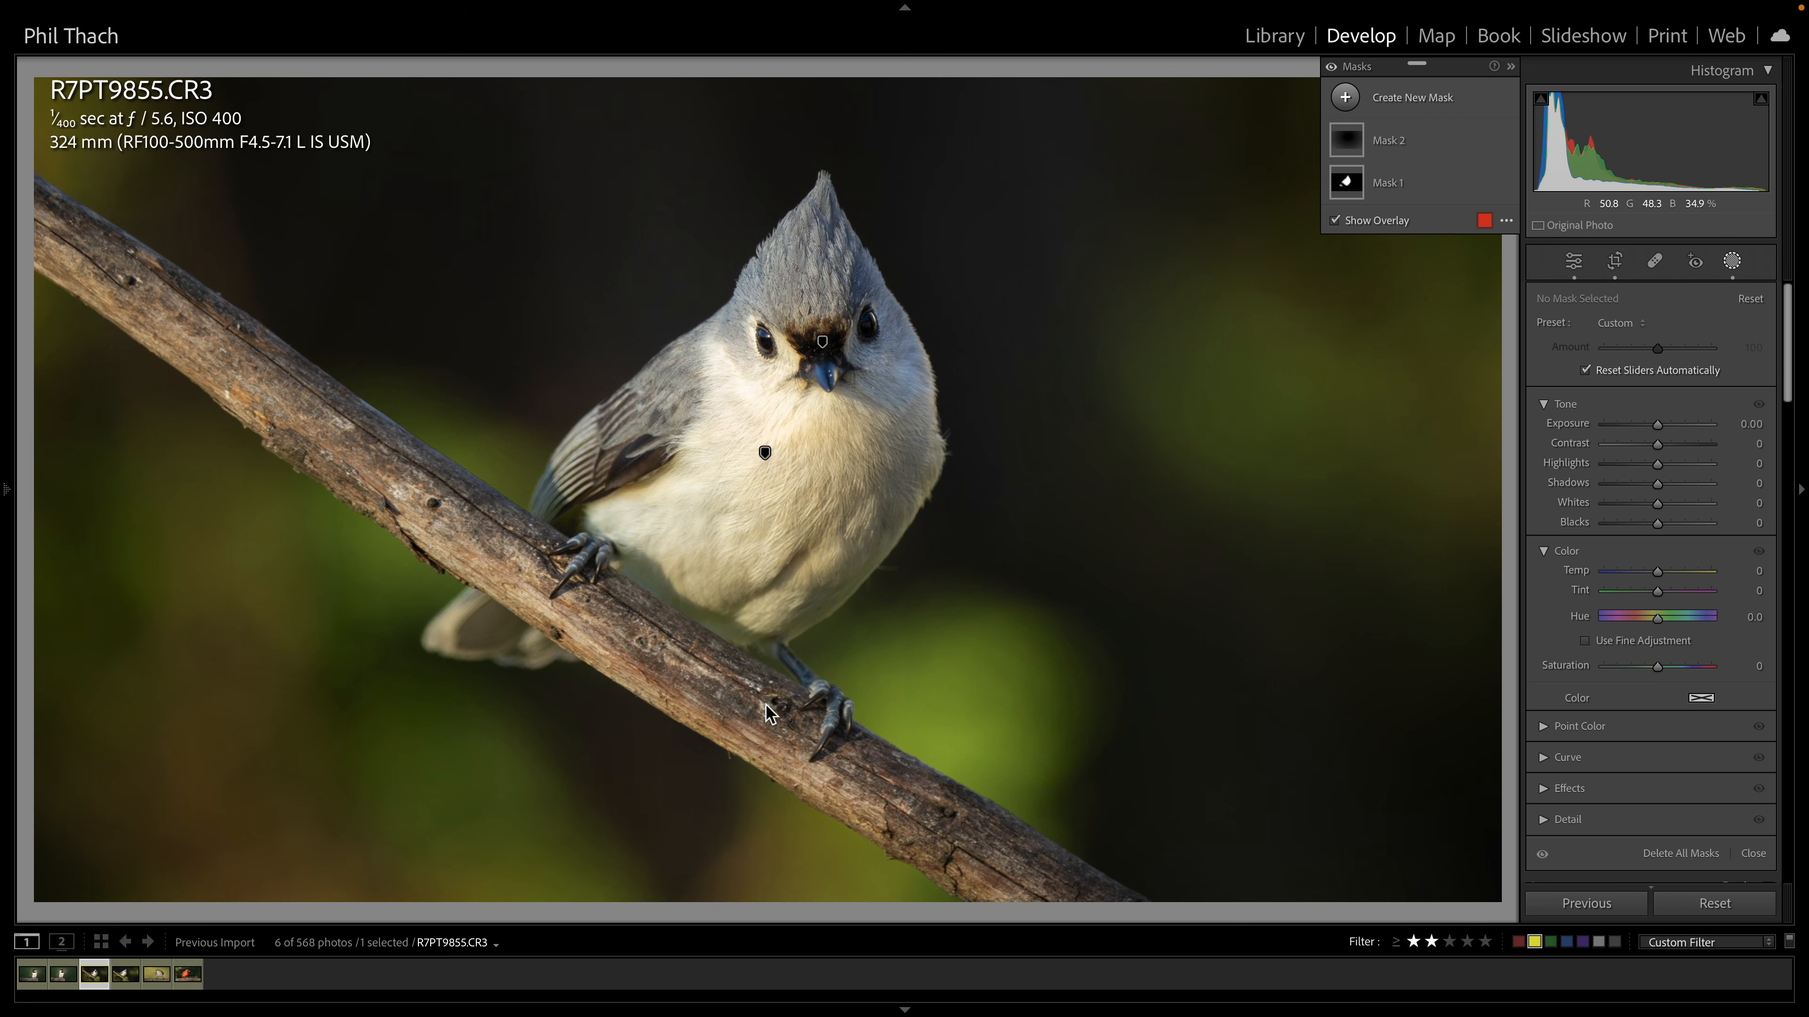
click(1356, 195)
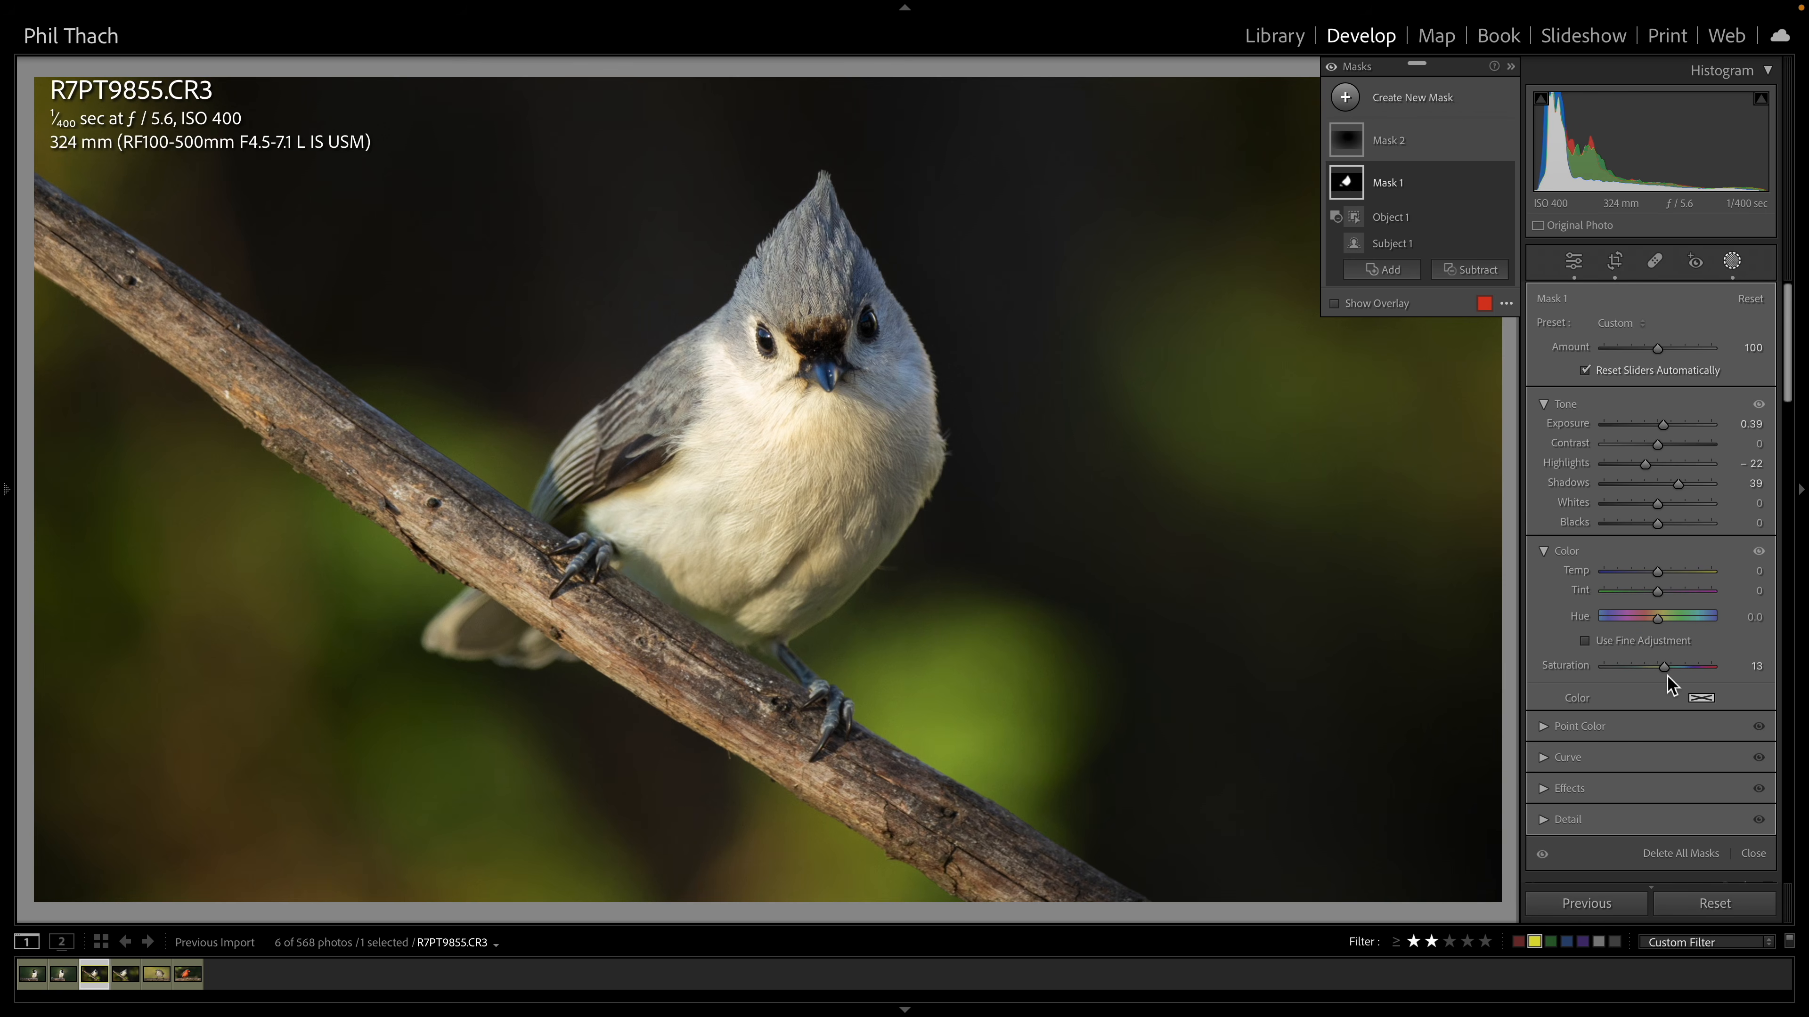
click(1349, 146)
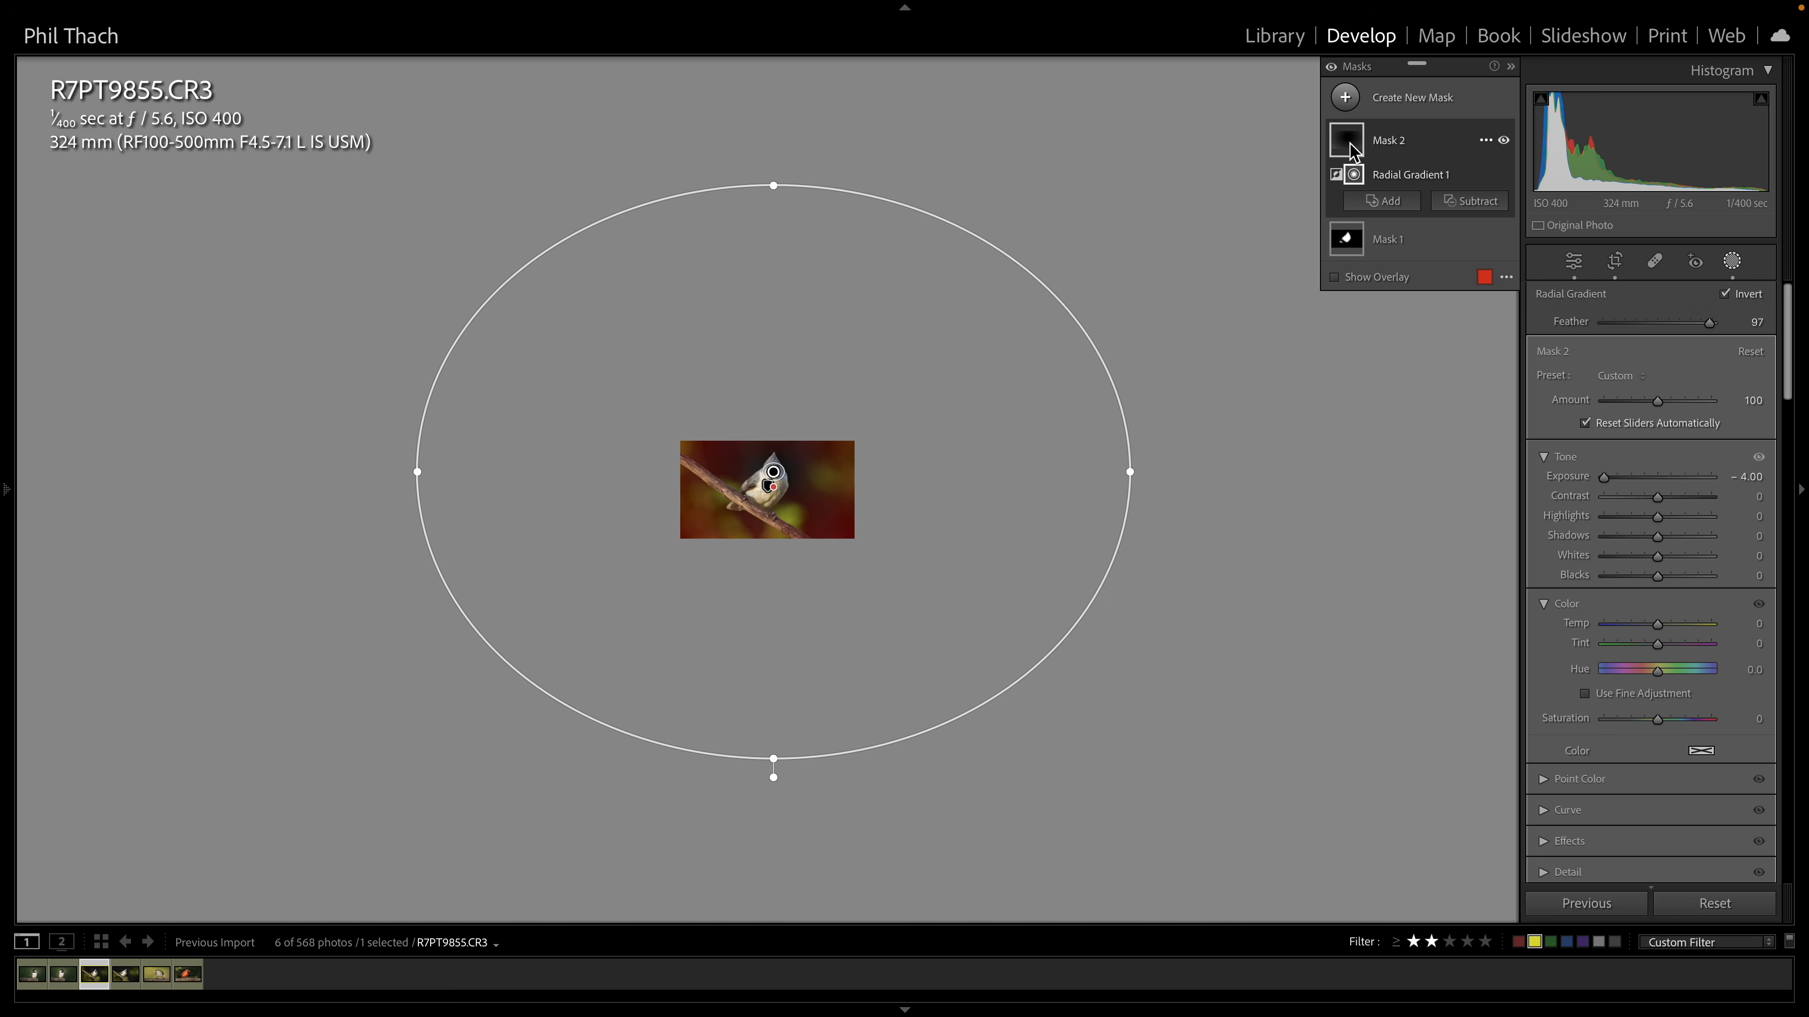
Preview the titmouse photo's crop overlay and return to the Basic settings
click(1615, 262)
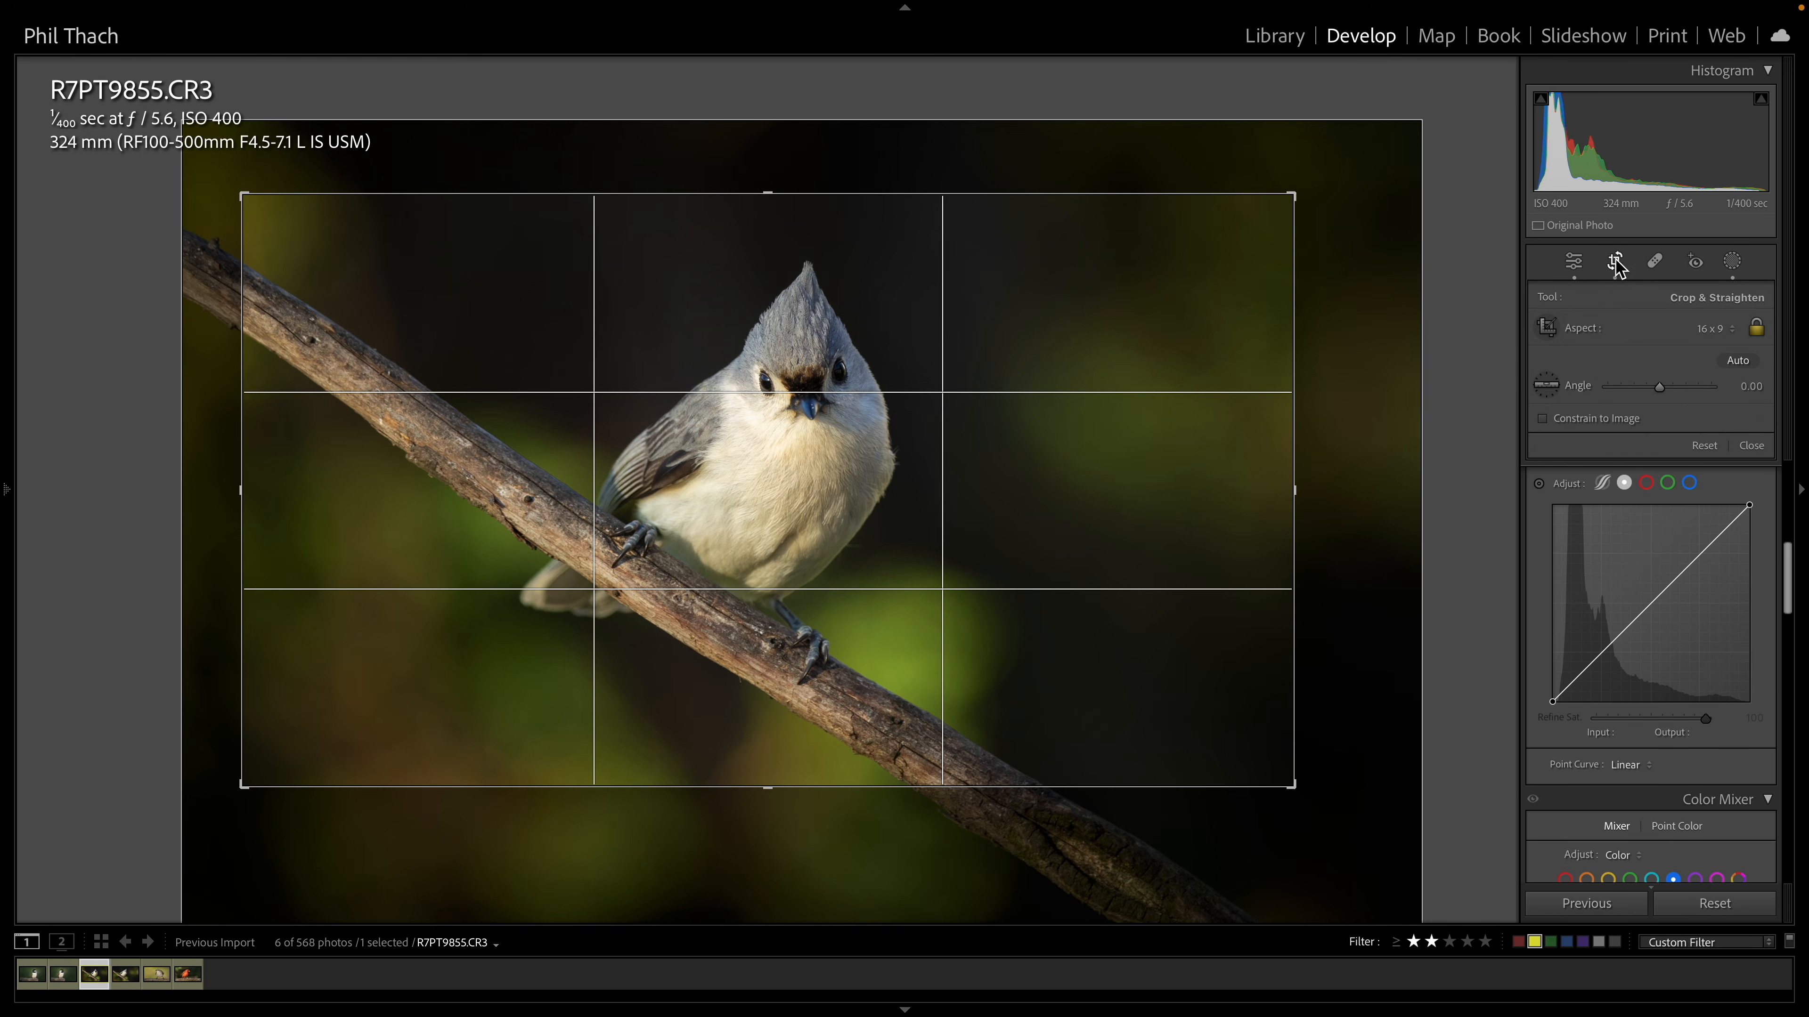
click(1615, 262)
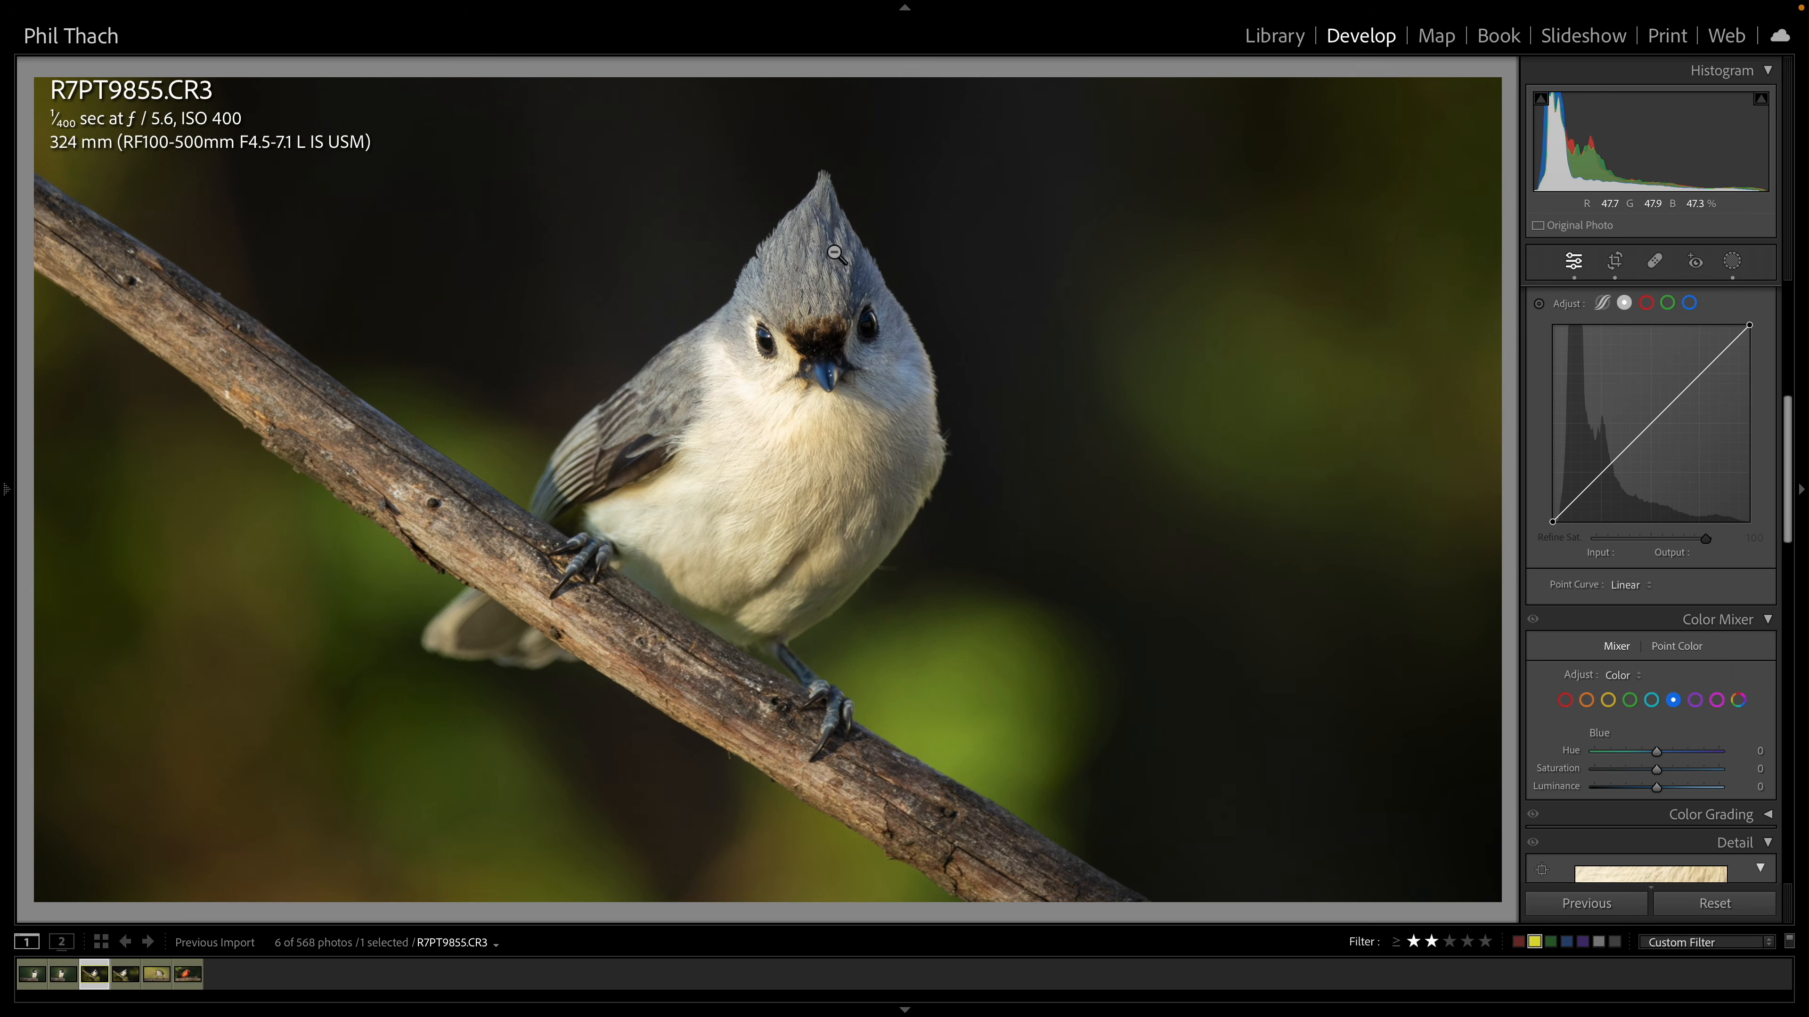
scroll(1581, 385, up, 10)
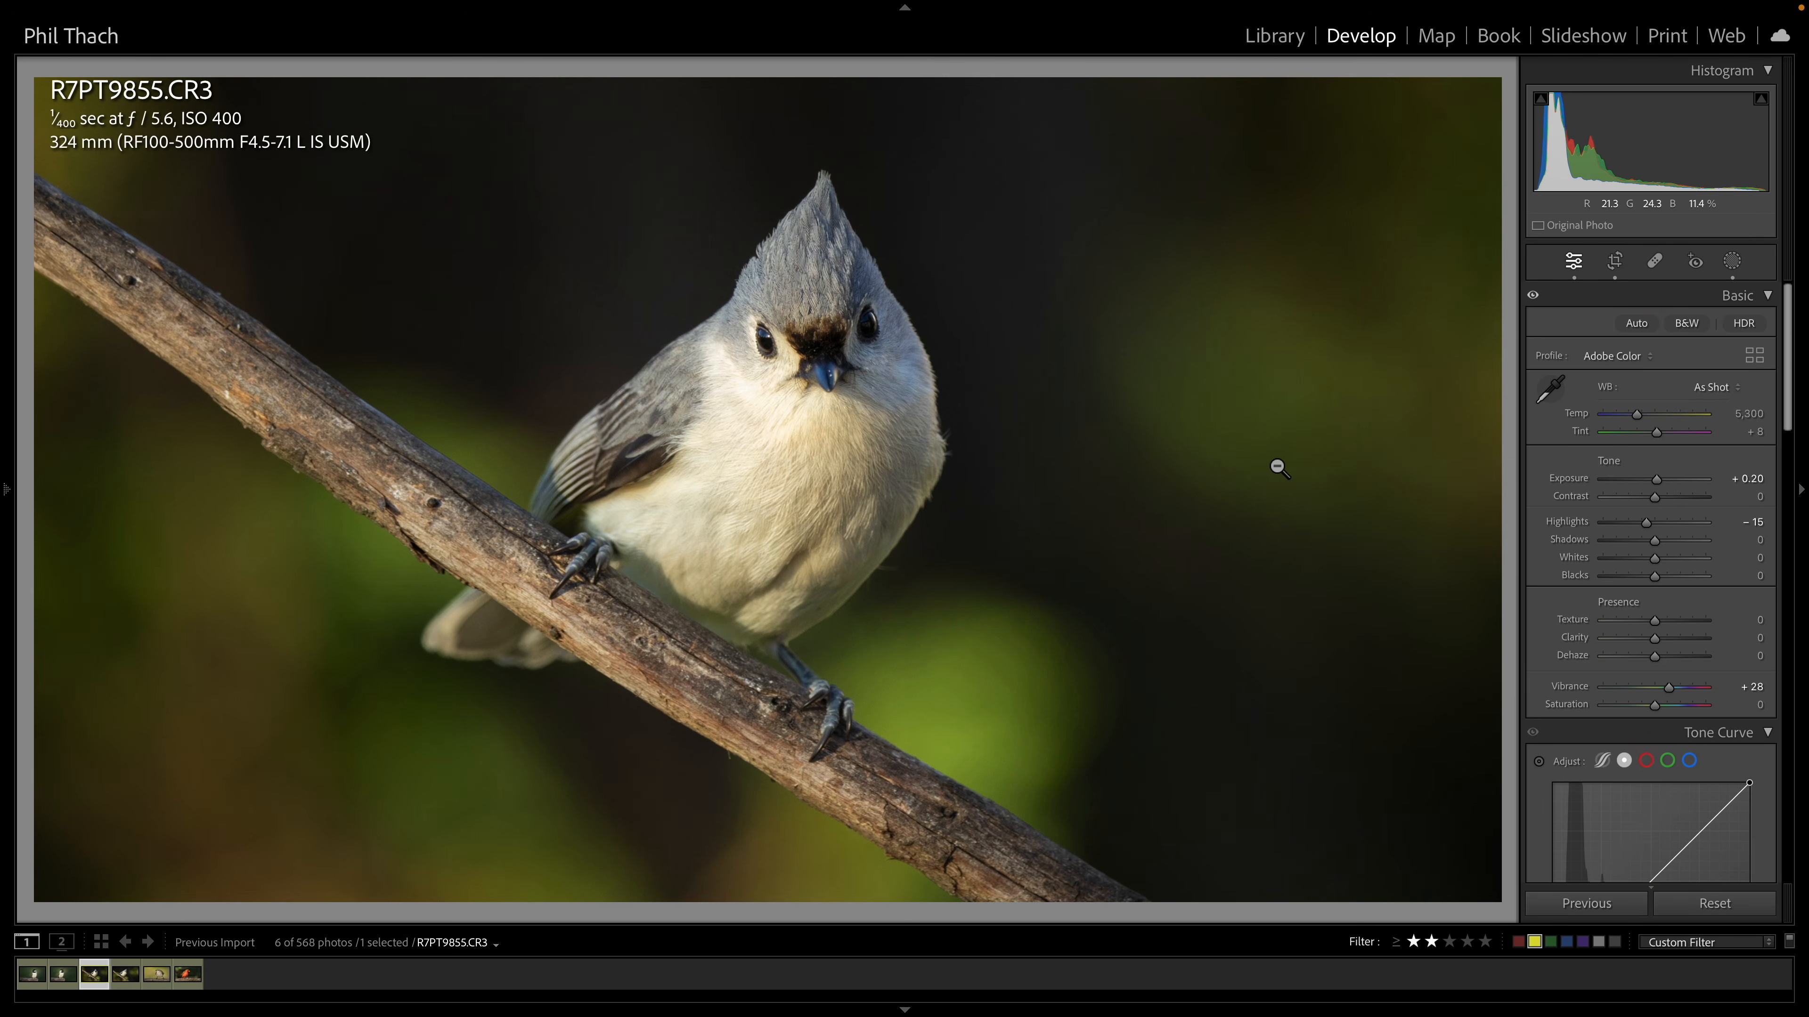
Toggle between the before and after views of the titmouse photo
key(backslash)
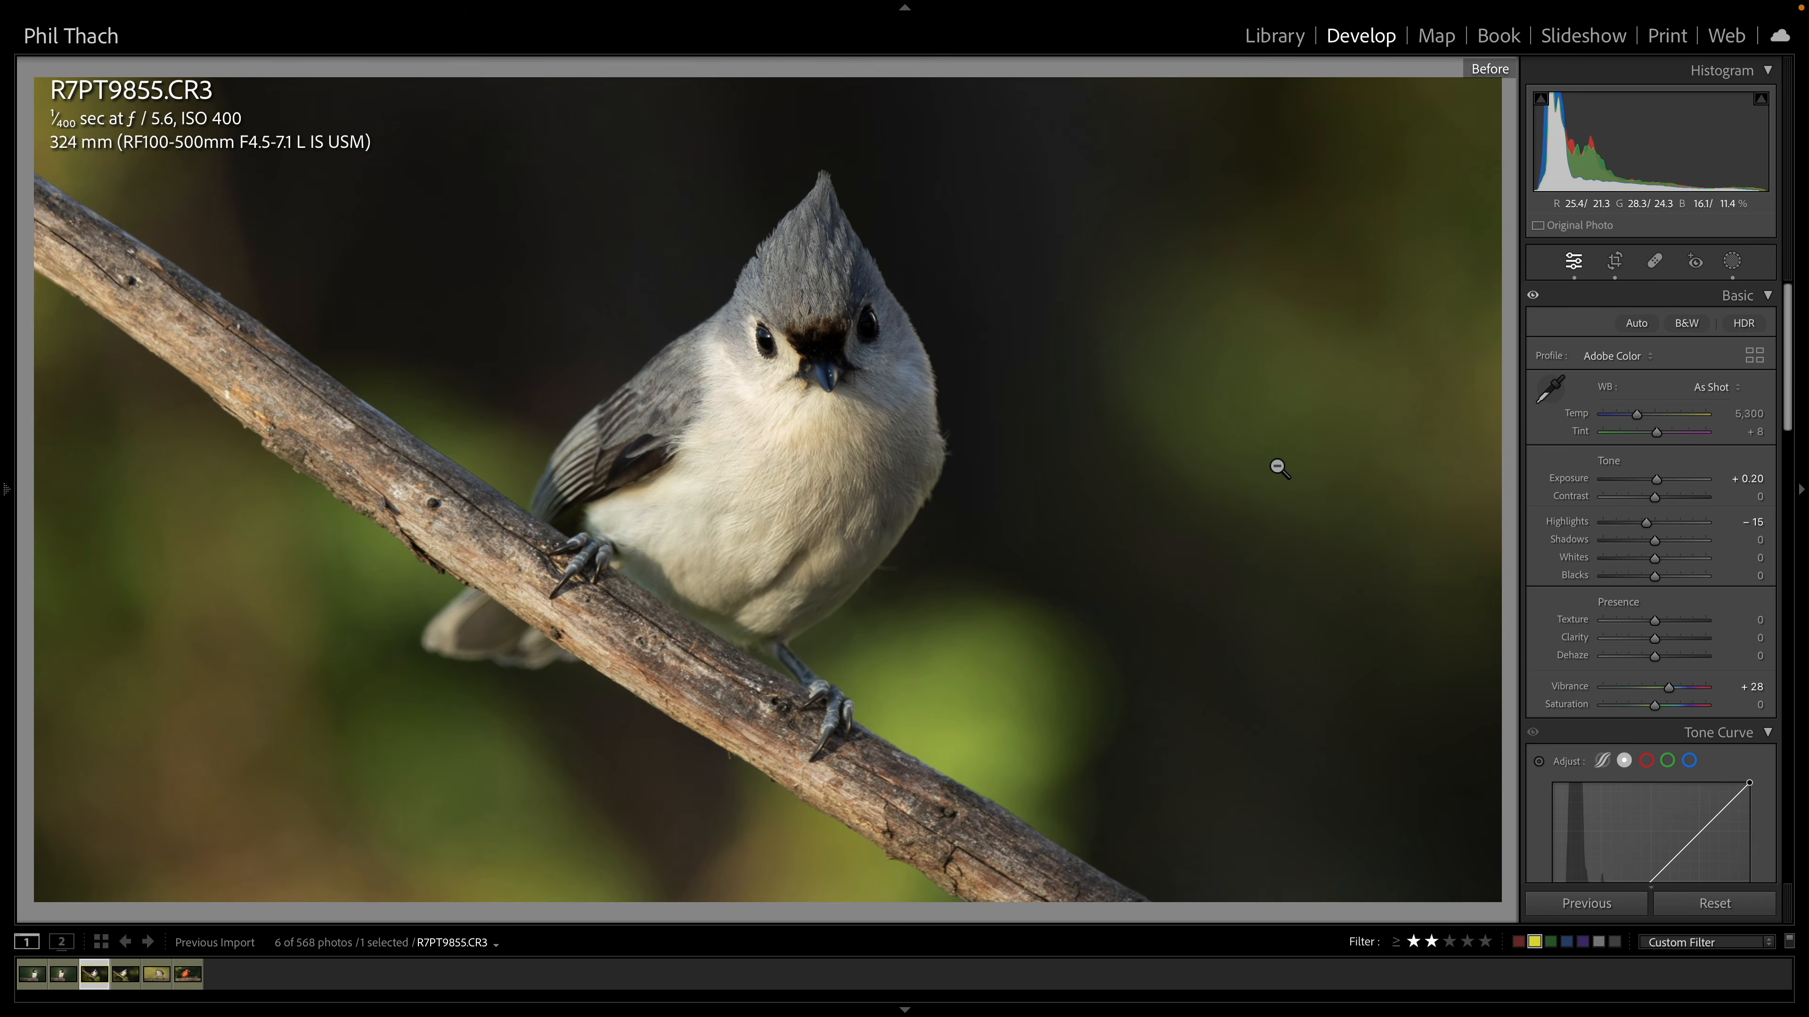
key(backslash)
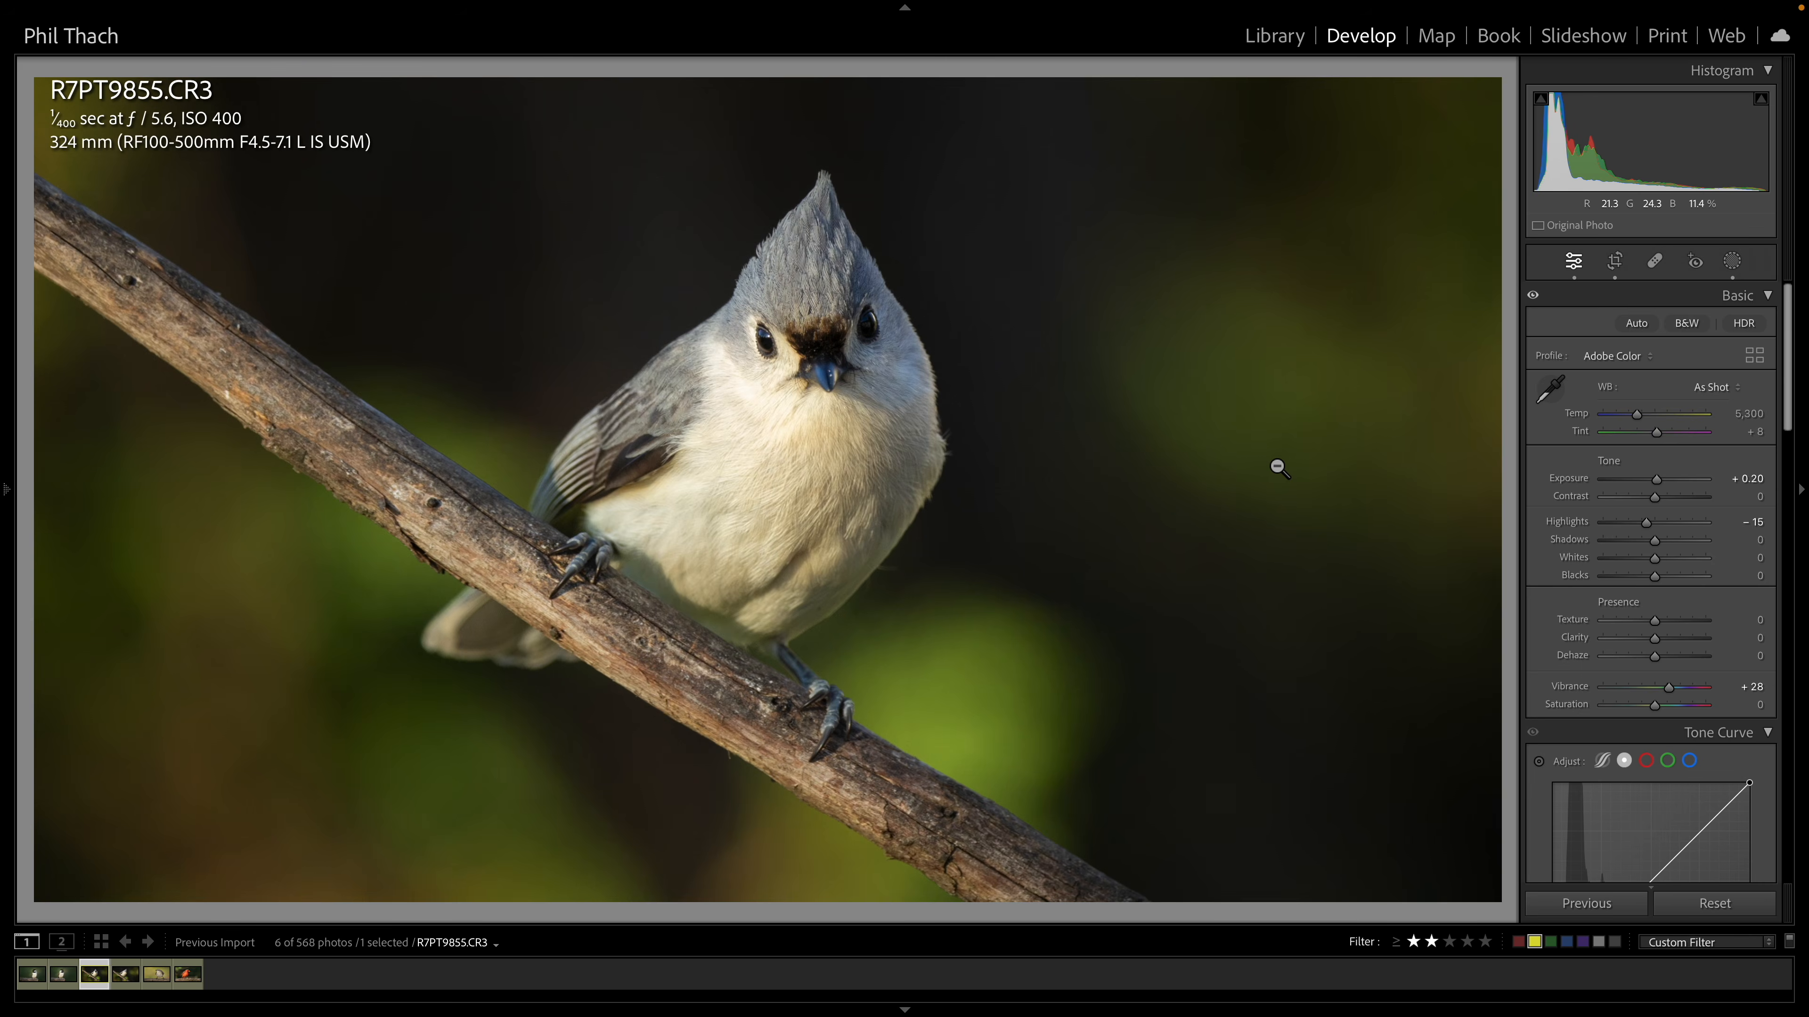
key(backslash)
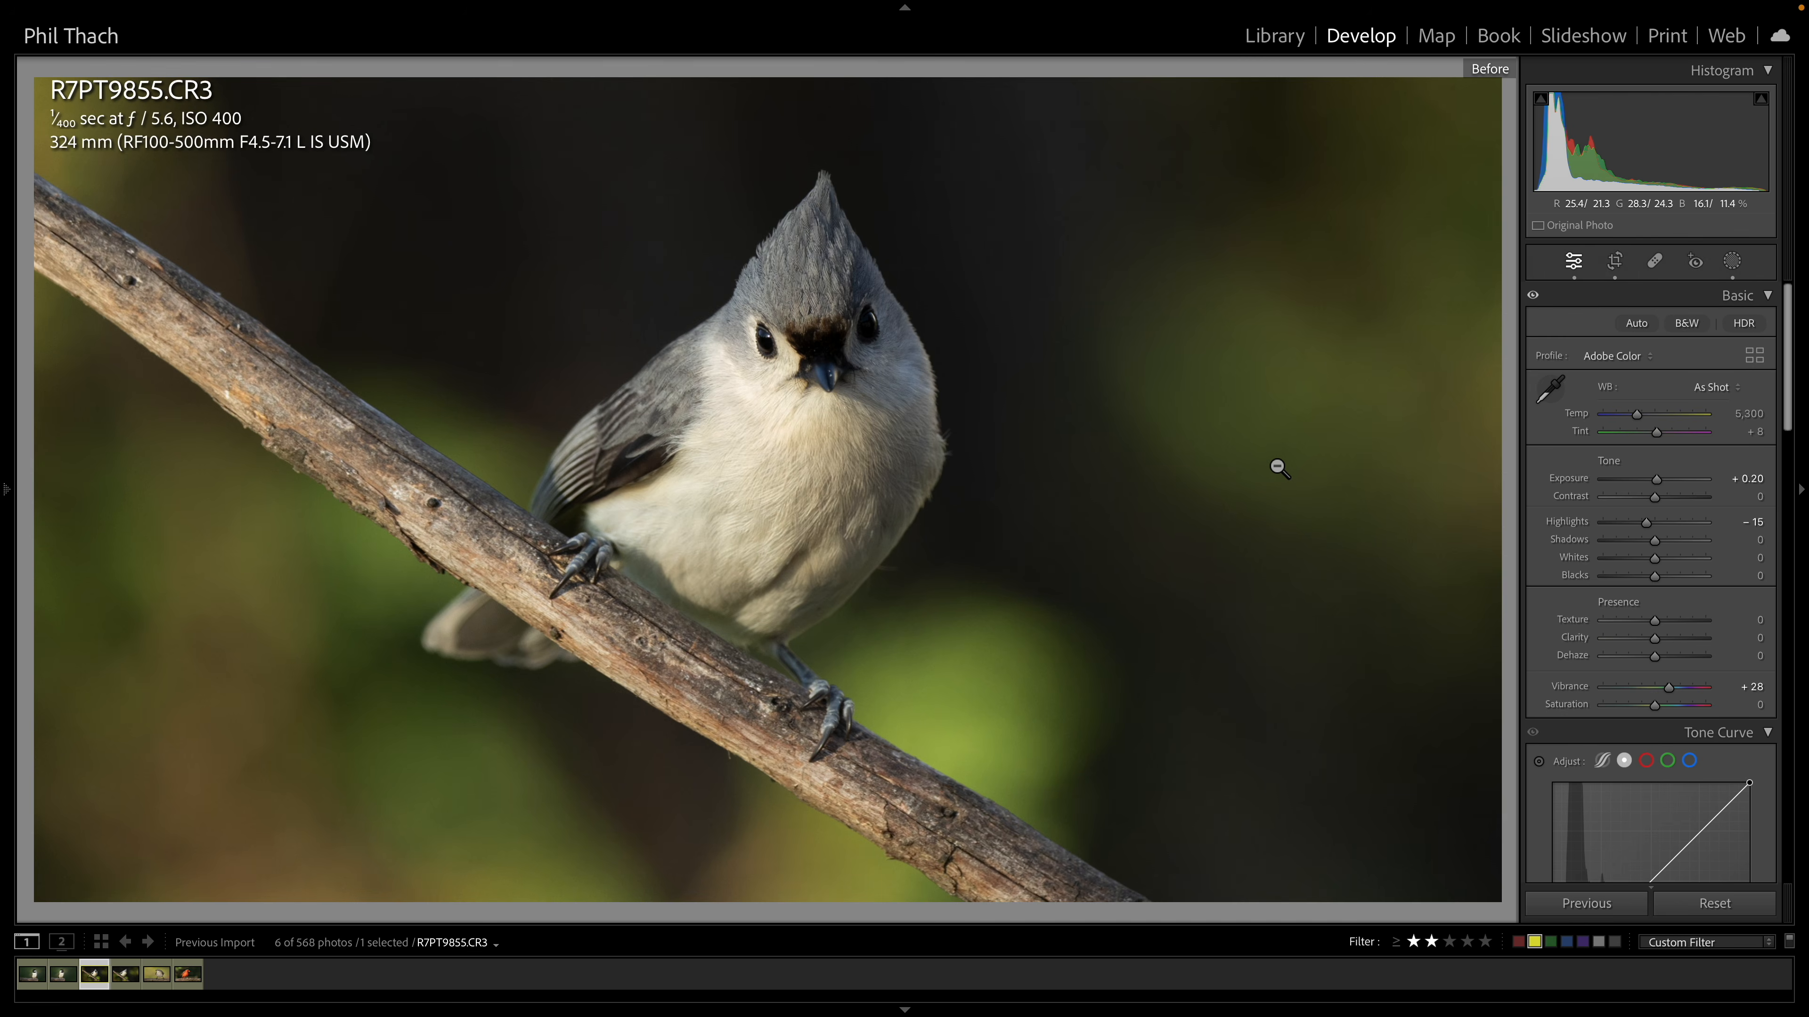
key(backslash)
Move to the next titmouse photo and preview its crop overlay
key(Right)
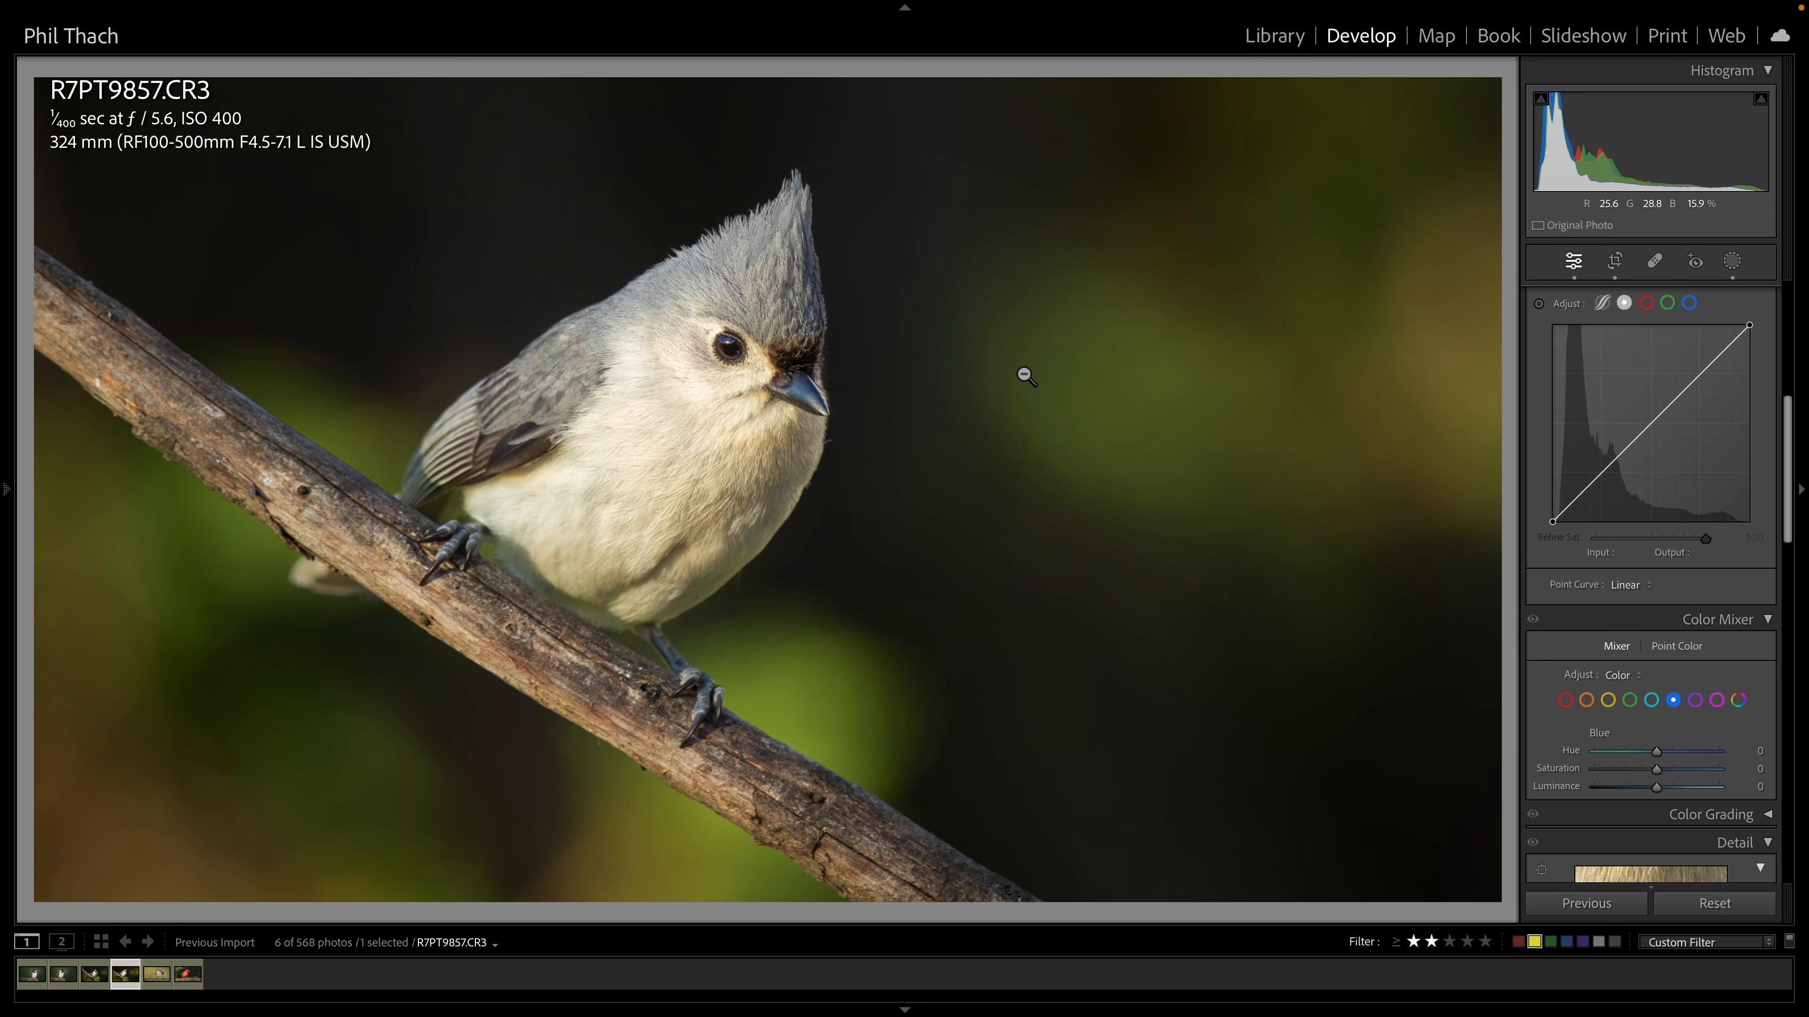
click(1615, 263)
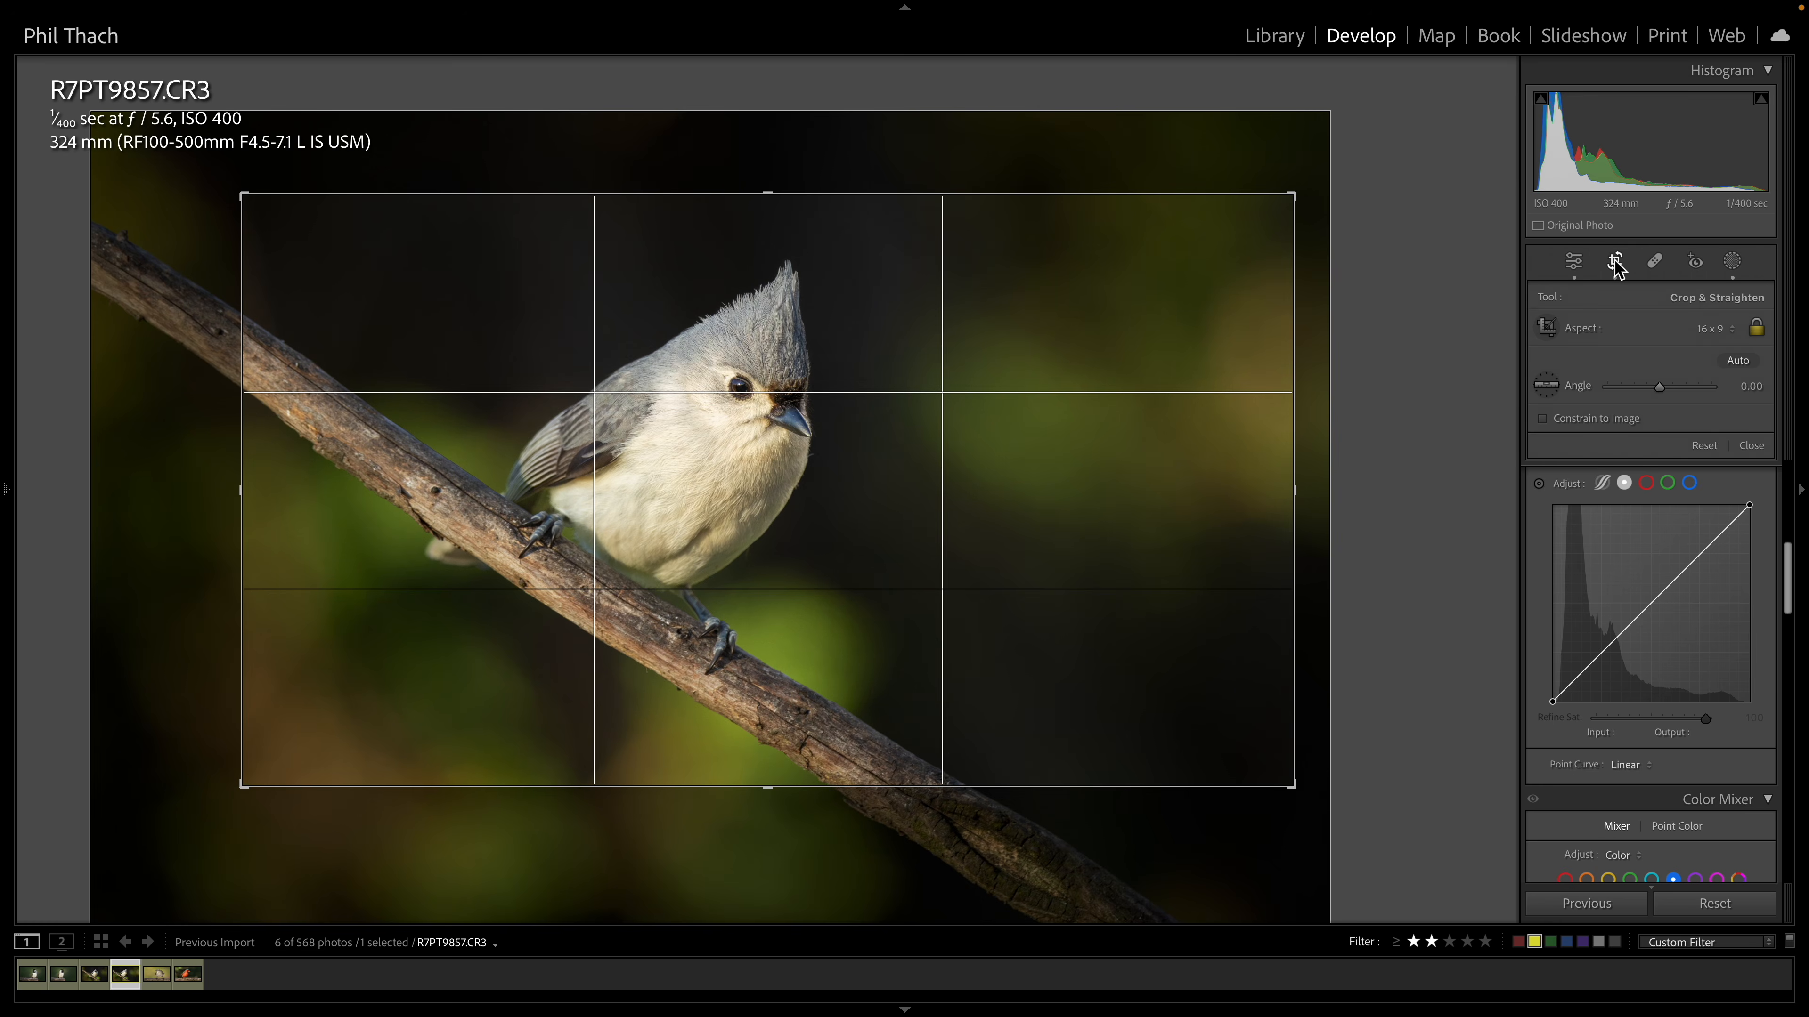
click(1615, 263)
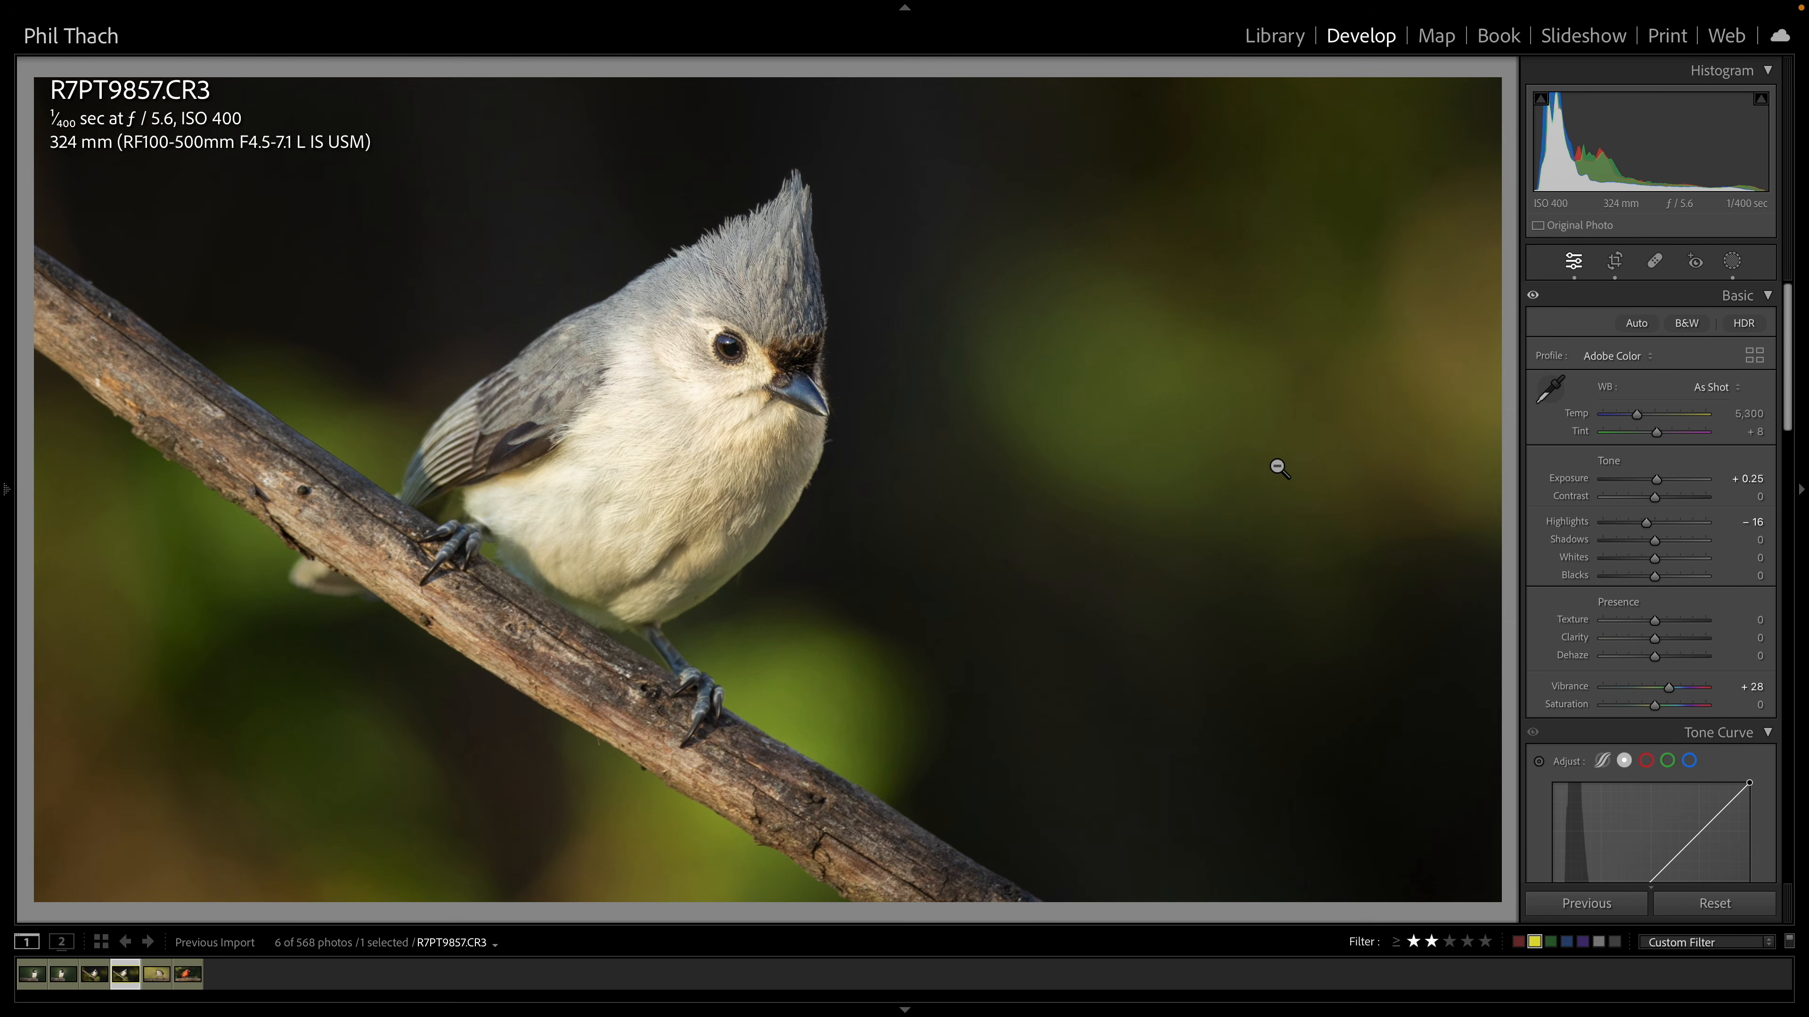
Toggle between the before and after views of this photo
key(backslash)
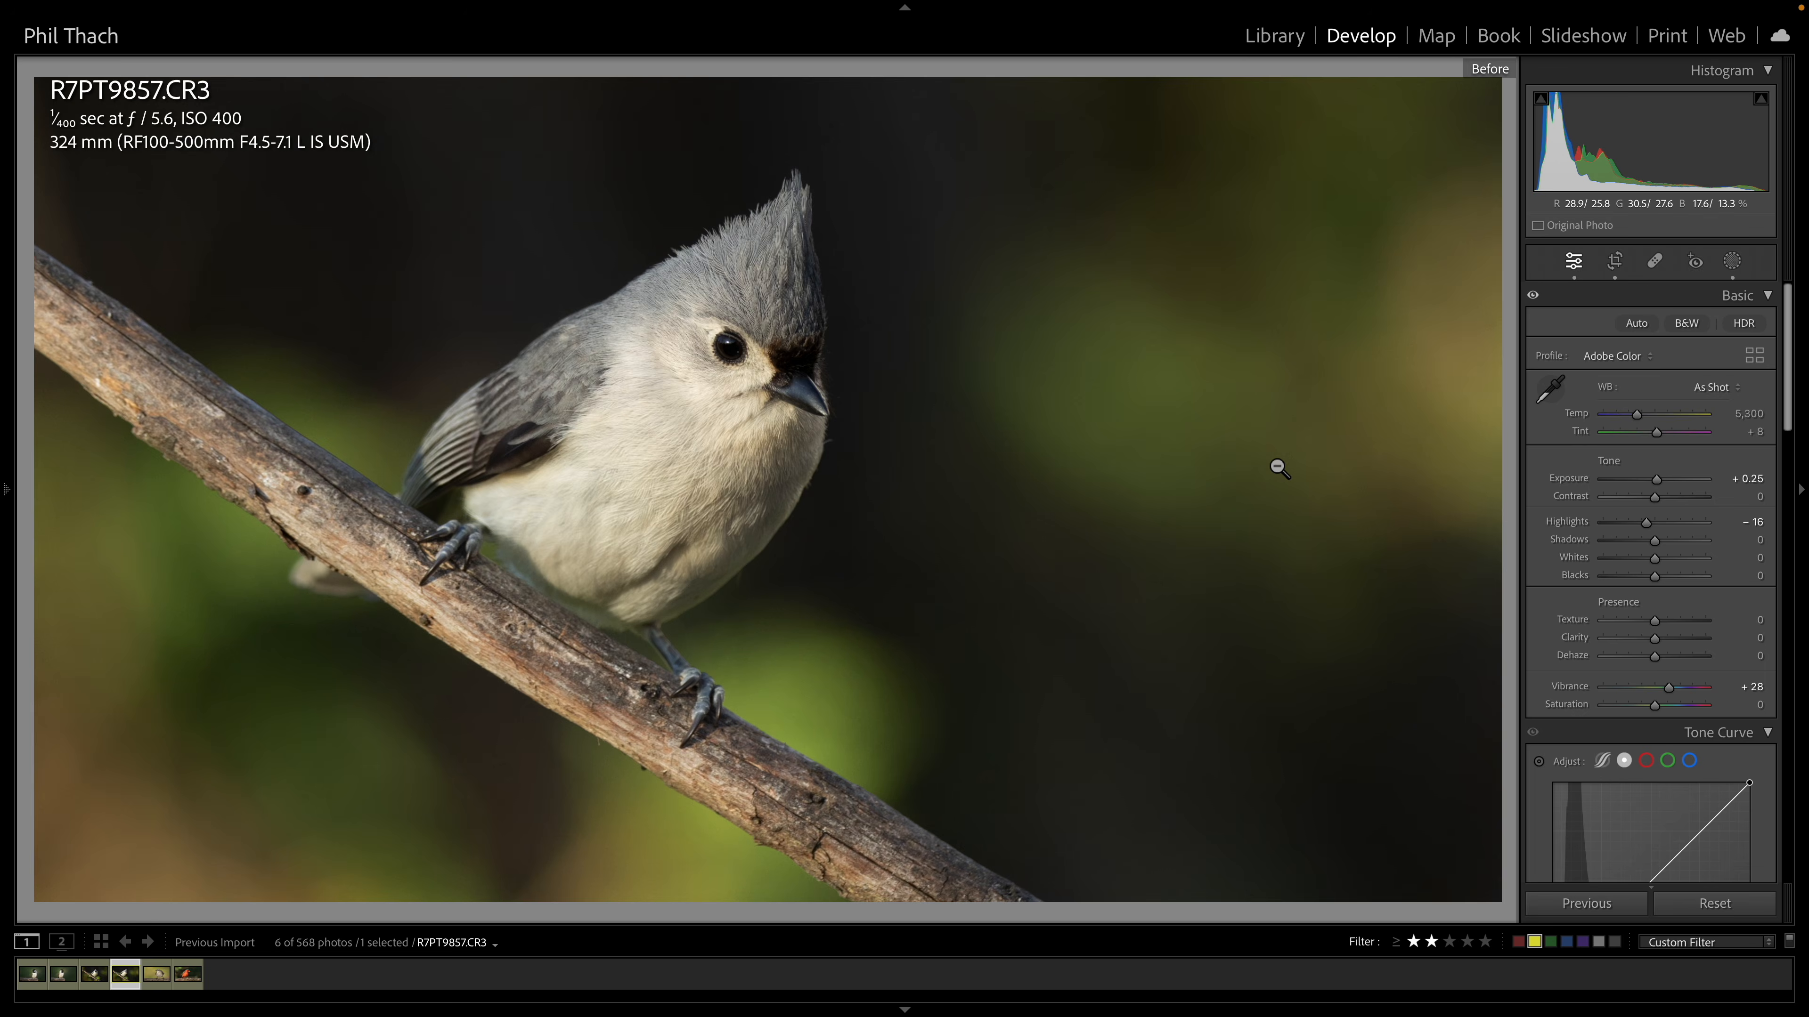
key(backslash)
key(backslash)
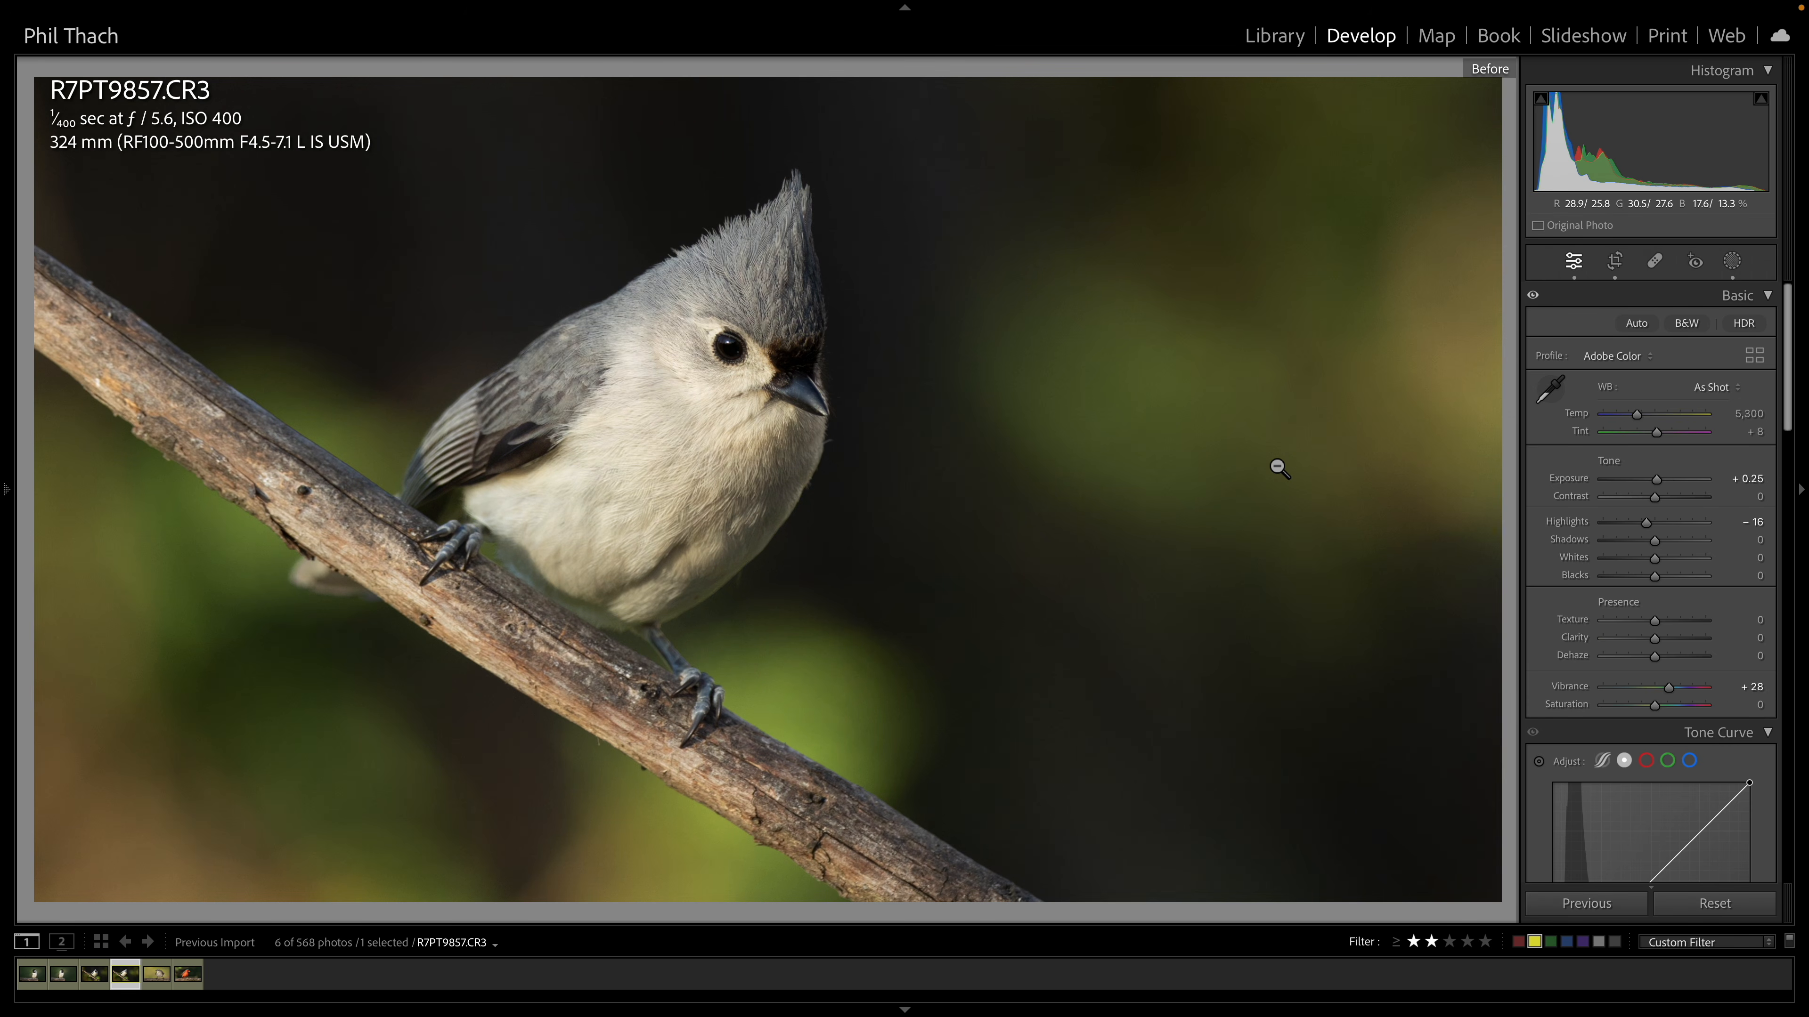